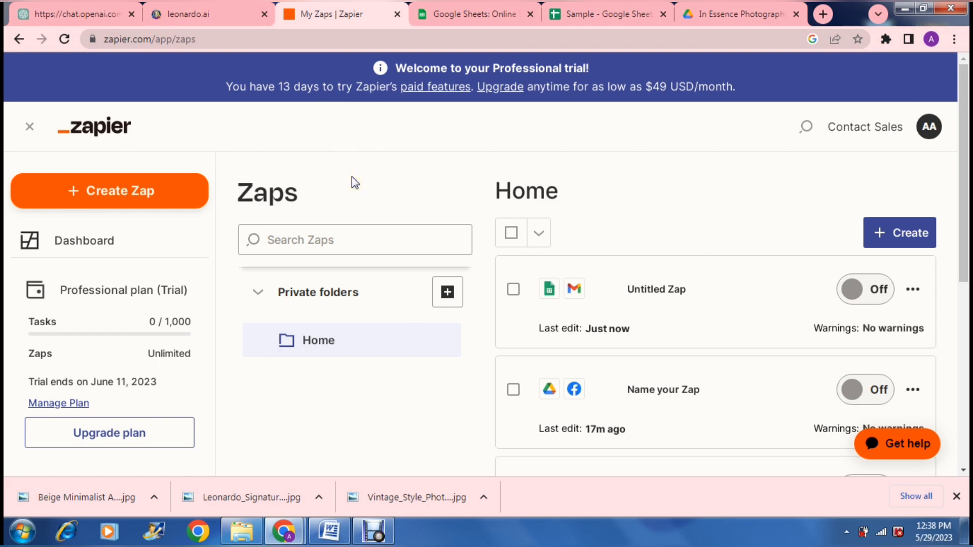
# - Create a new Zap
pyautogui.click(174, 191)
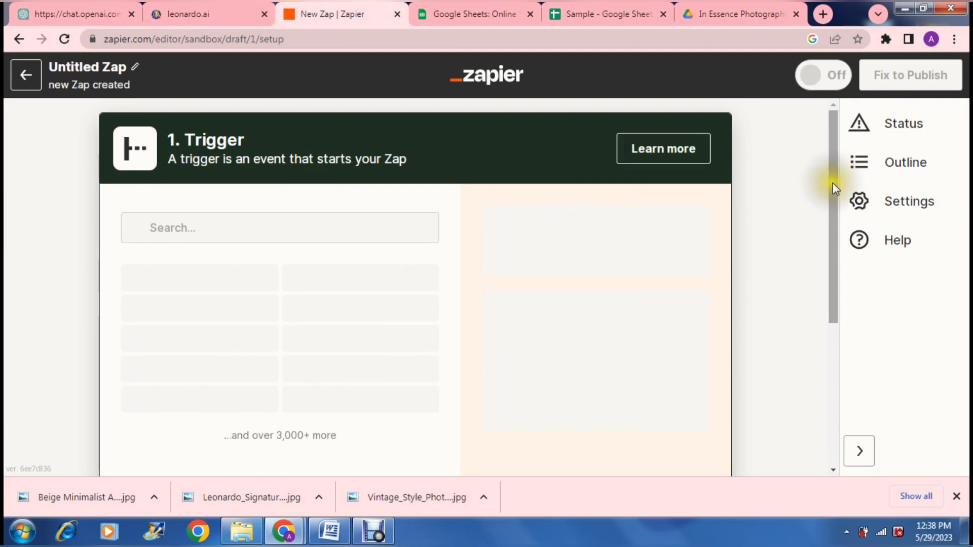
pyautogui.moveTo(832, 184); pyautogui.dragTo(823, 135)
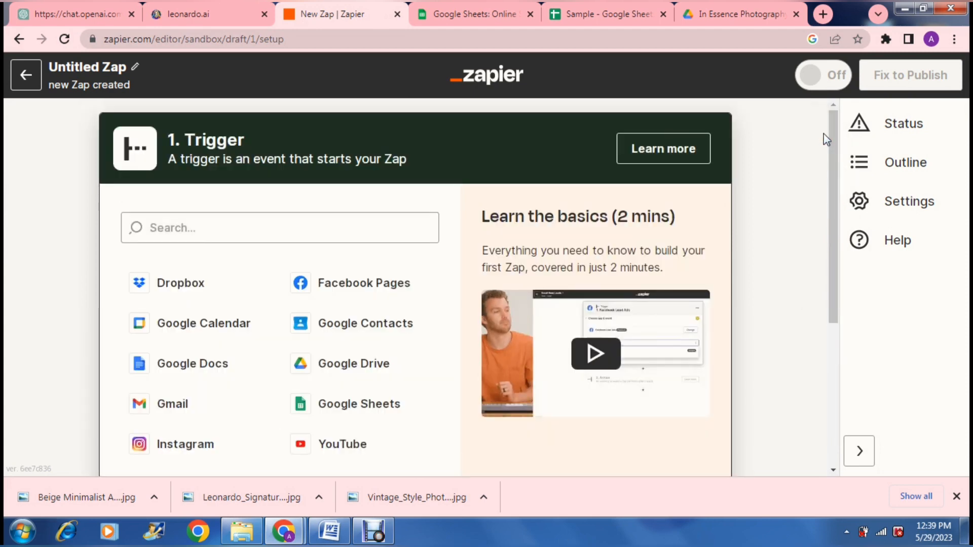
pyautogui.click(834, 142)
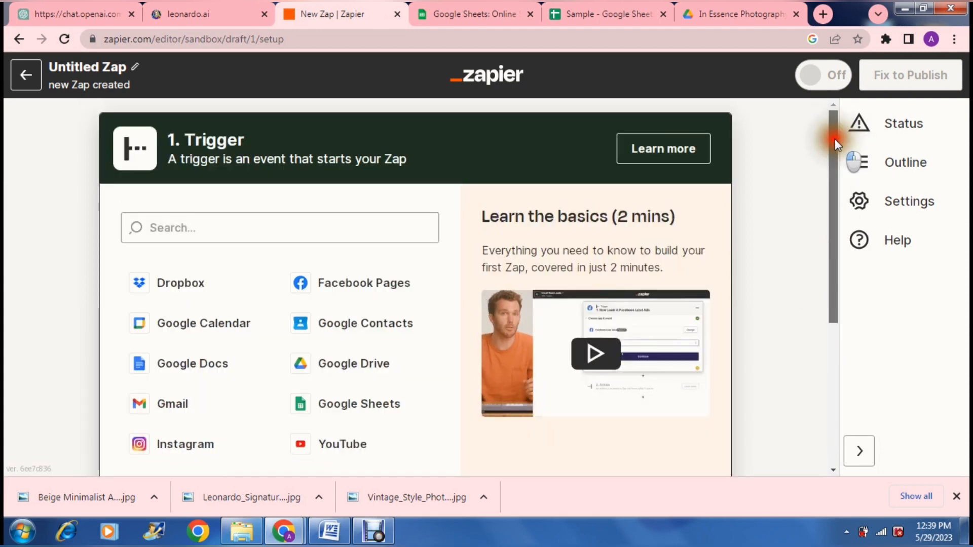
pyautogui.moveTo(834, 139); pyautogui.dragTo(825, 284)
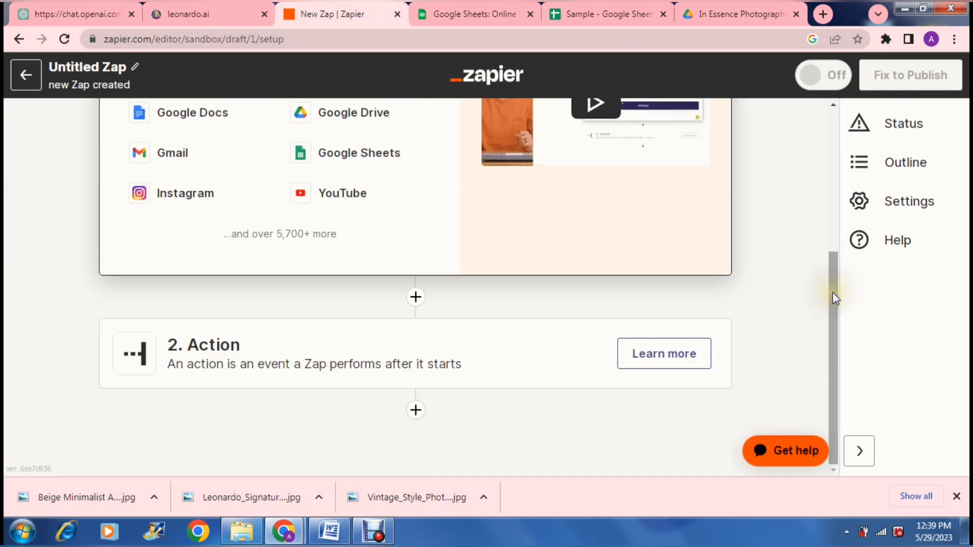
pyautogui.click(832, 276)
pyautogui.moveTo(832, 276); pyautogui.dragTo(824, 115)
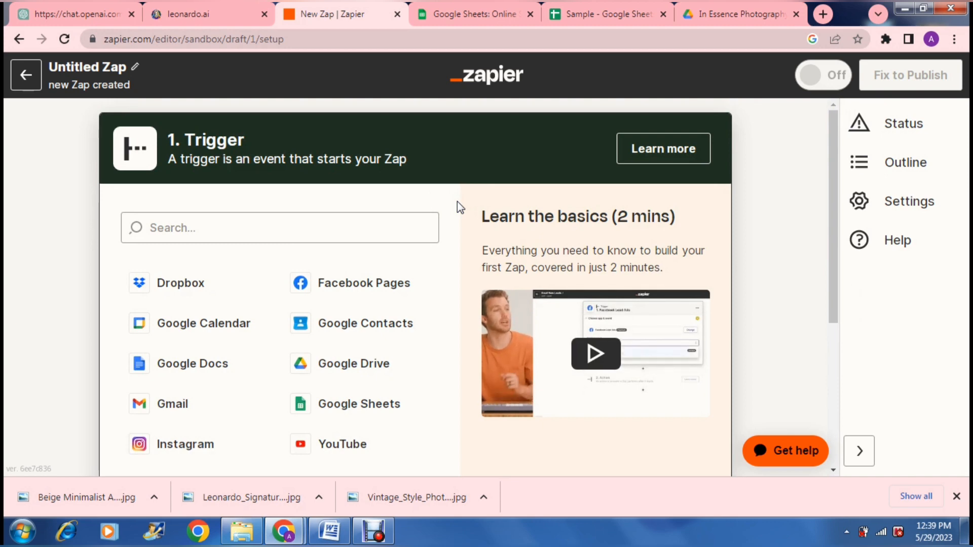
# - Choose Google Sheets as the Zap's trigger app
pyautogui.click(382, 217)
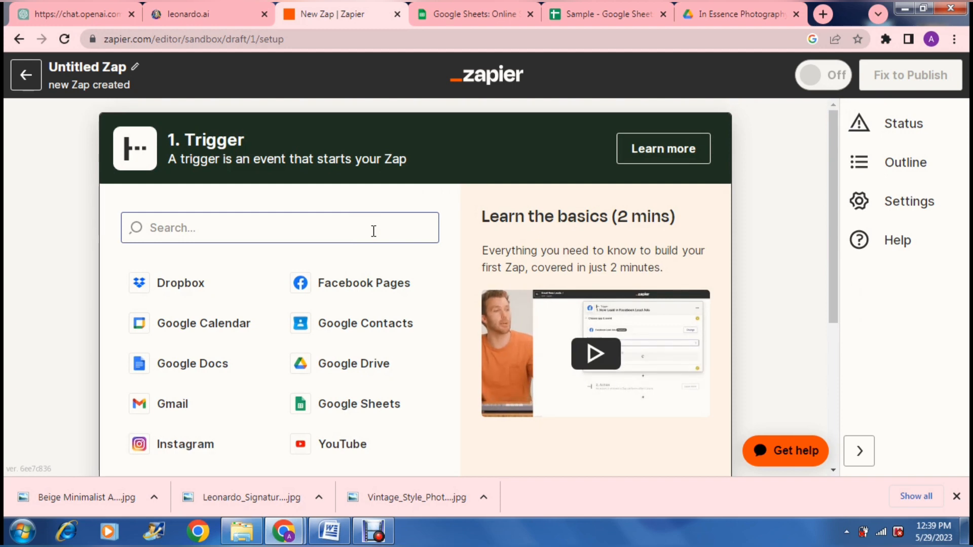
pyautogui.click(356, 410)
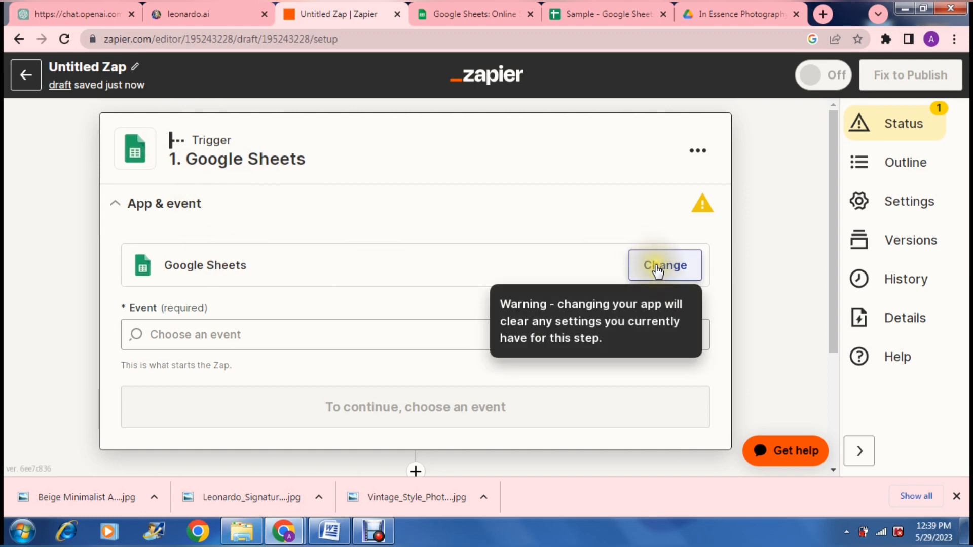
# - Set the trigger event to New Spreadsheet and continue
pyautogui.click(442, 295)
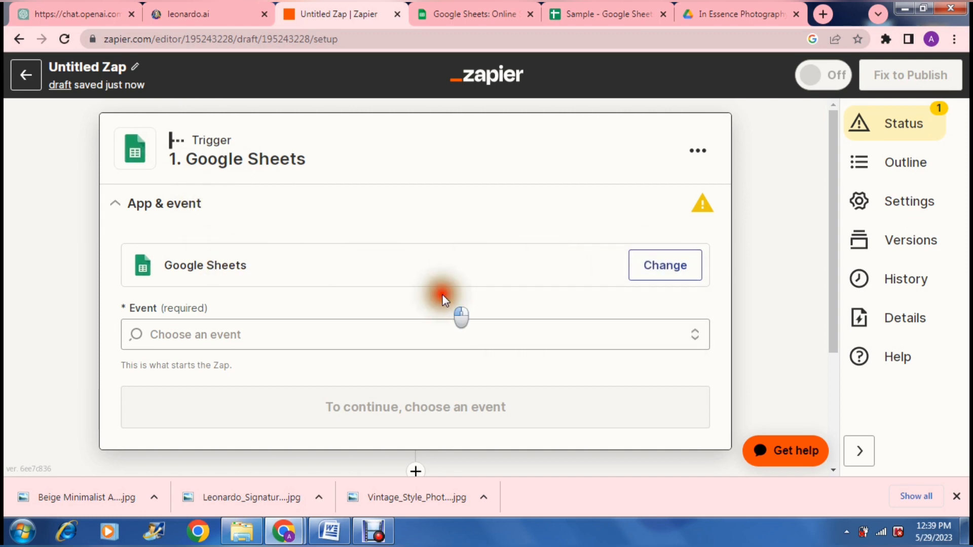
pyautogui.click(337, 335)
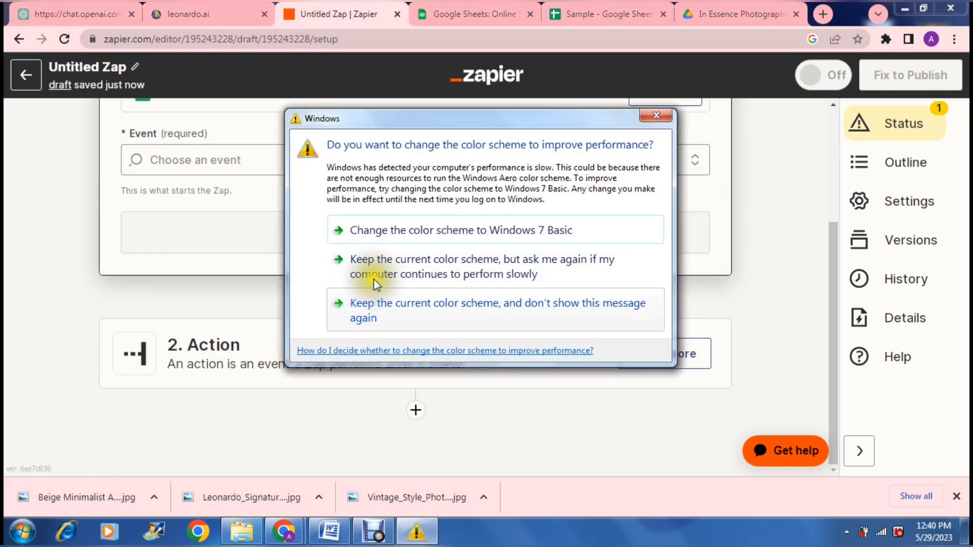
pyautogui.click(374, 311)
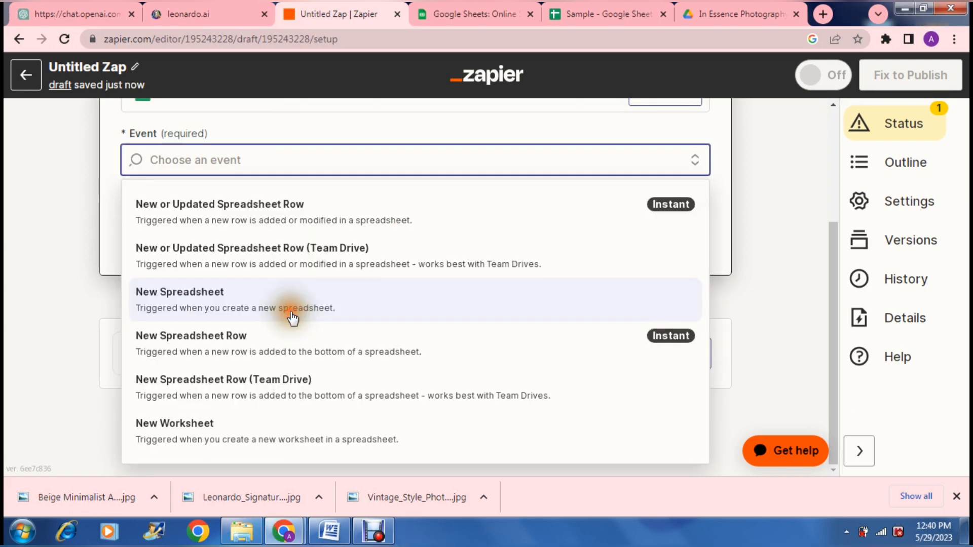
pyautogui.click(269, 293)
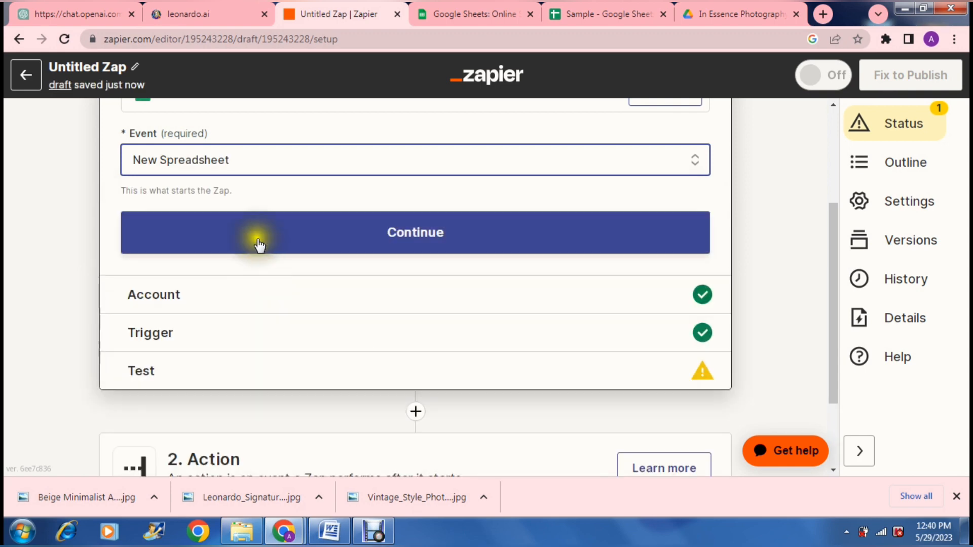
pyautogui.click(269, 237)
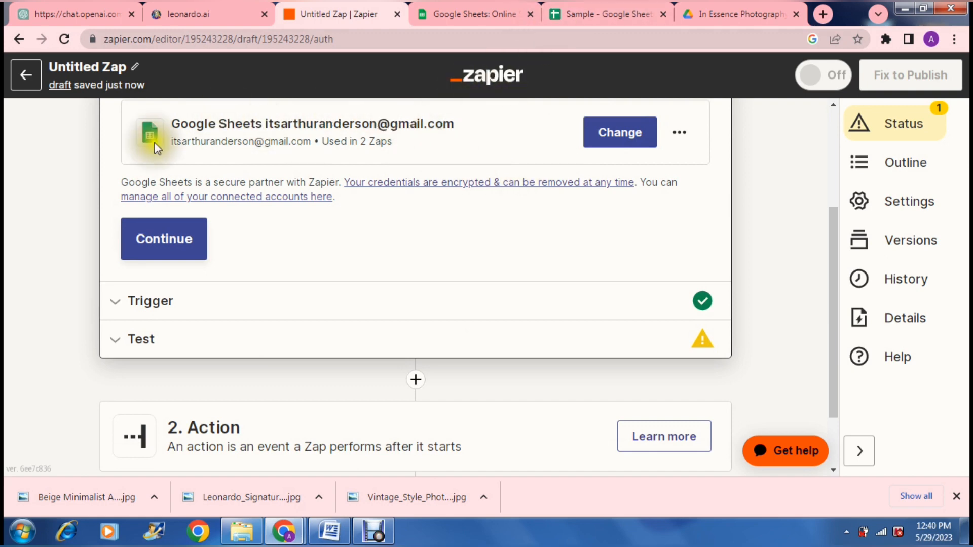
# - Keep the connected Google Sheets account and set the trigger's Drive to My Google Drive, then continue
pyautogui.click(169, 247)
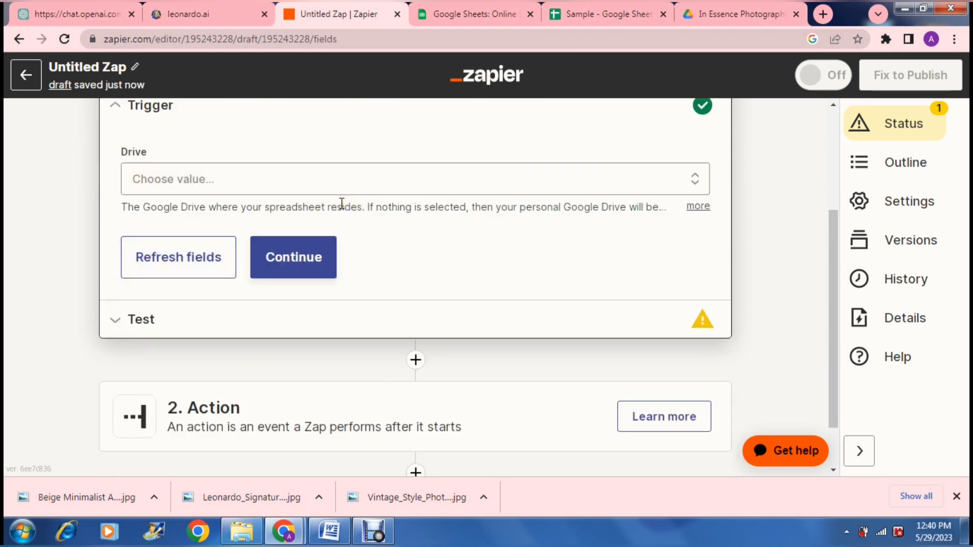
pyautogui.click(646, 186)
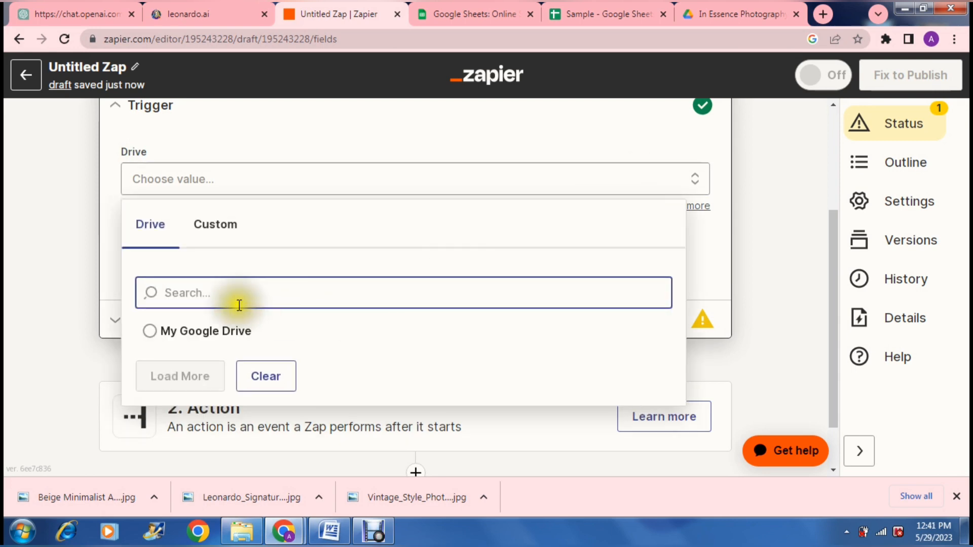
pyautogui.click(149, 333)
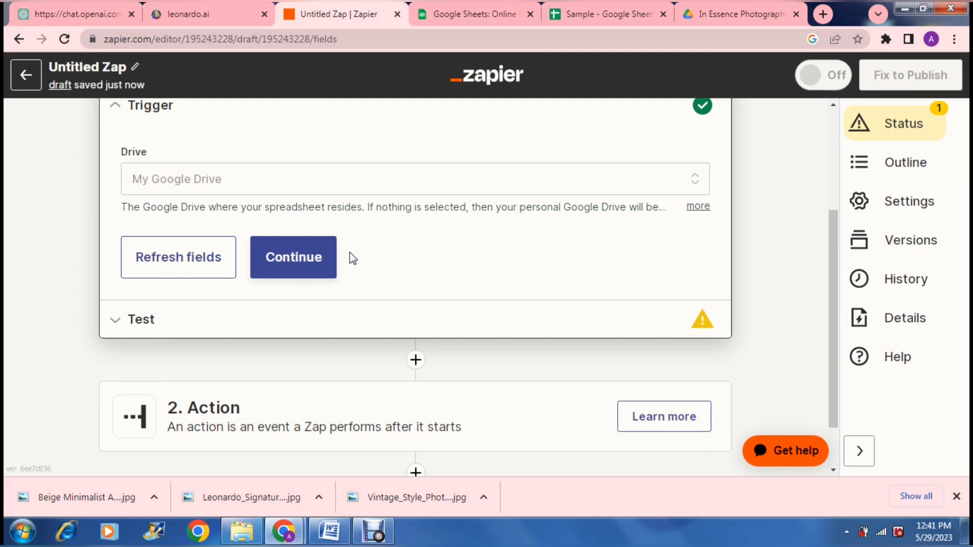
pyautogui.click(303, 256)
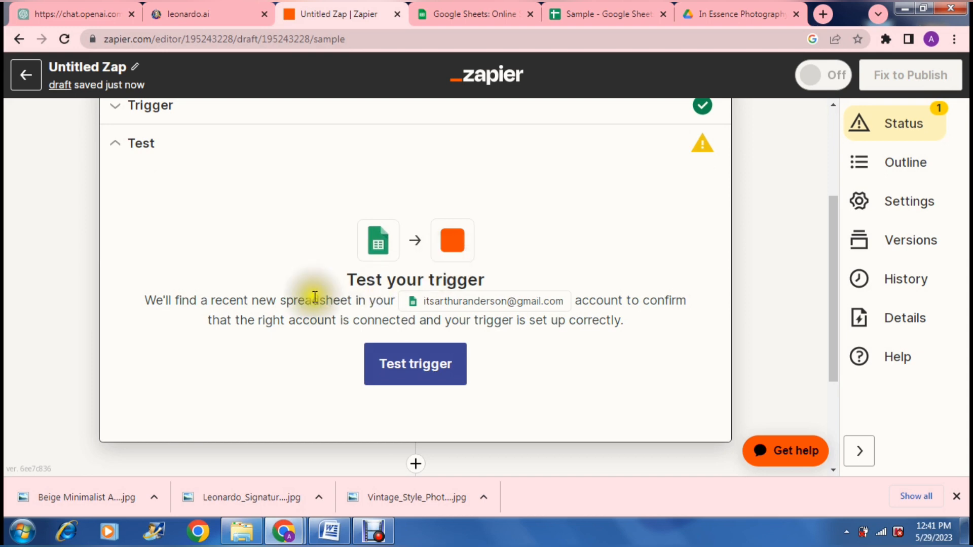
# - Test the trigger and select New Spreadsheet A as the sample record
pyautogui.click(386, 368)
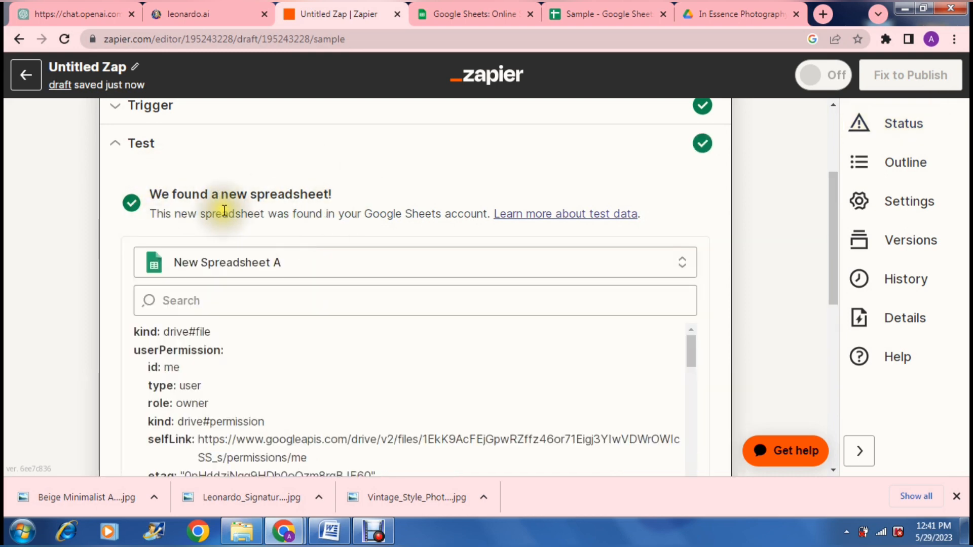
pyautogui.click(348, 261)
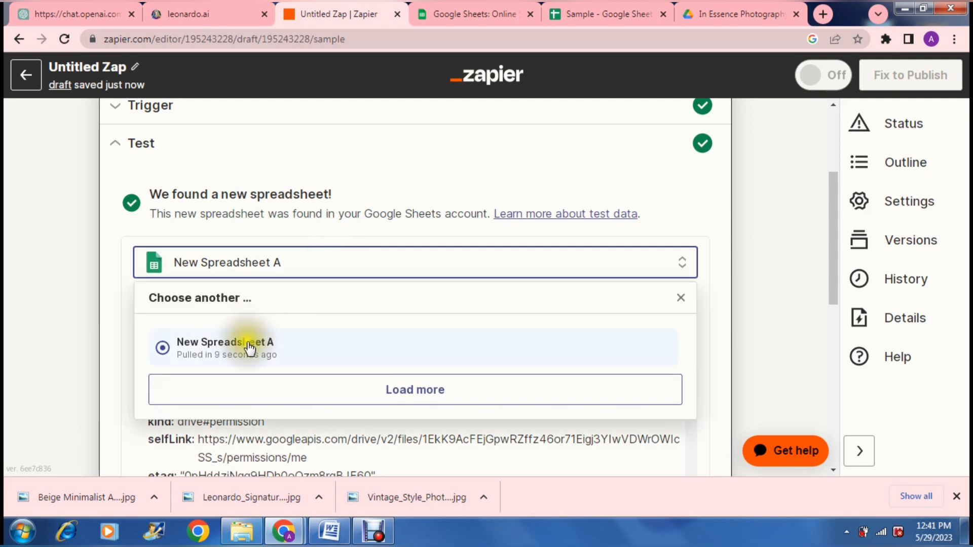
pyautogui.click(249, 349)
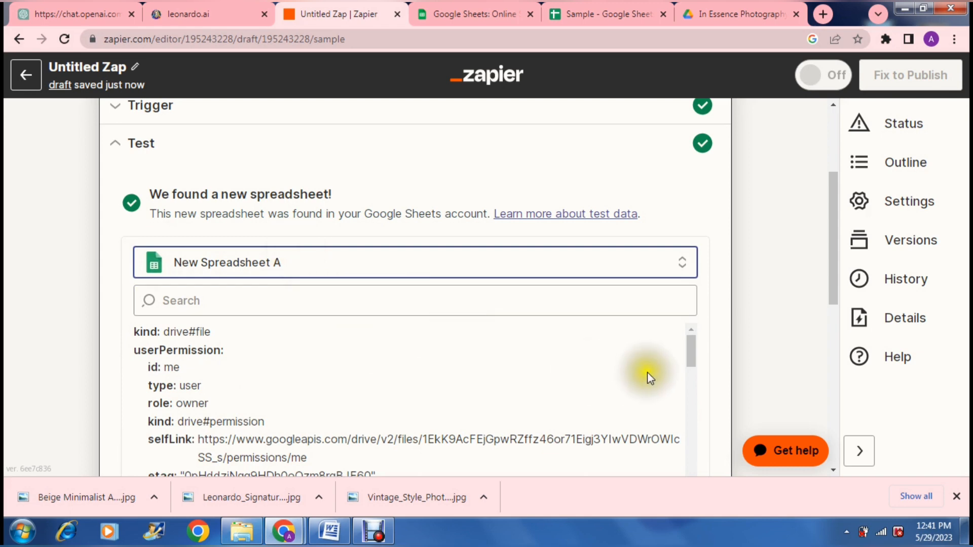
# - Review the sample spreadsheet's data fields and continue to the action step
pyautogui.moveTo(690, 351); pyautogui.dragTo(708, 351)
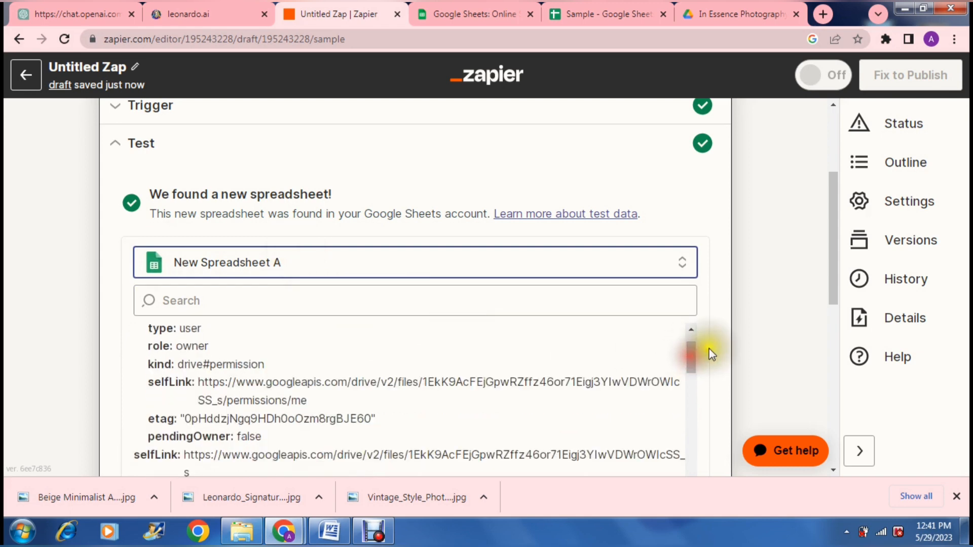
pyautogui.scroll(-3, 740, 344)
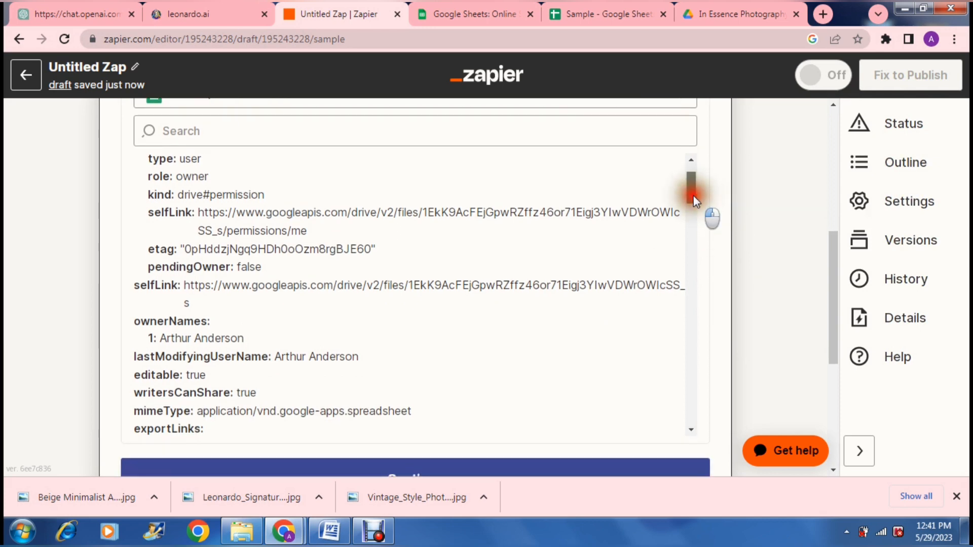
pyautogui.moveTo(693, 196); pyautogui.dragTo(700, 304)
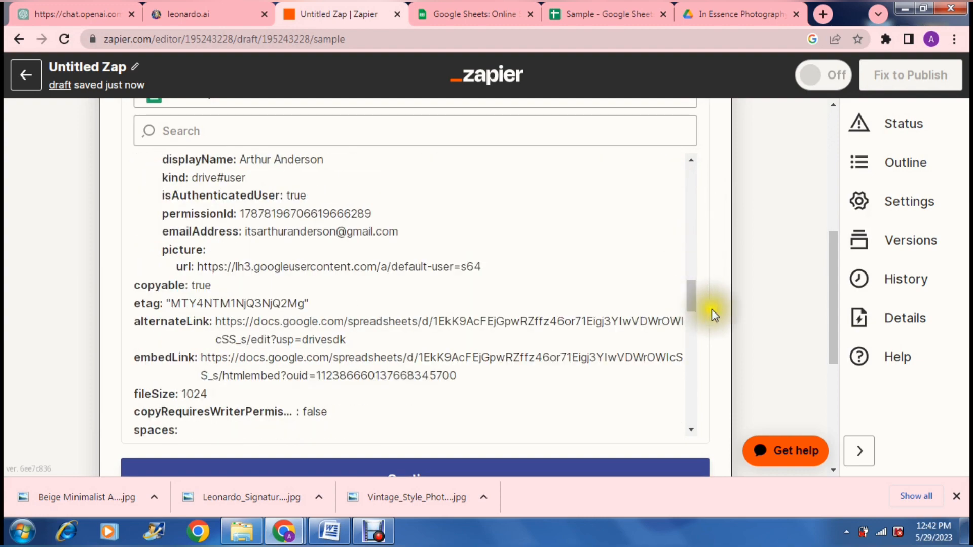
pyautogui.scroll(-2, 718, 310)
pyautogui.scroll(-2, 719, 311)
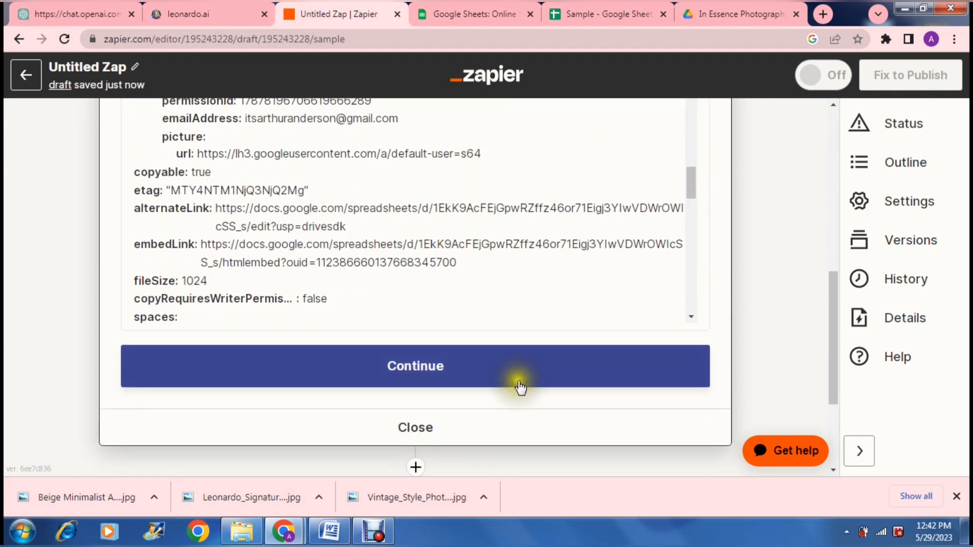
pyautogui.click(512, 378)
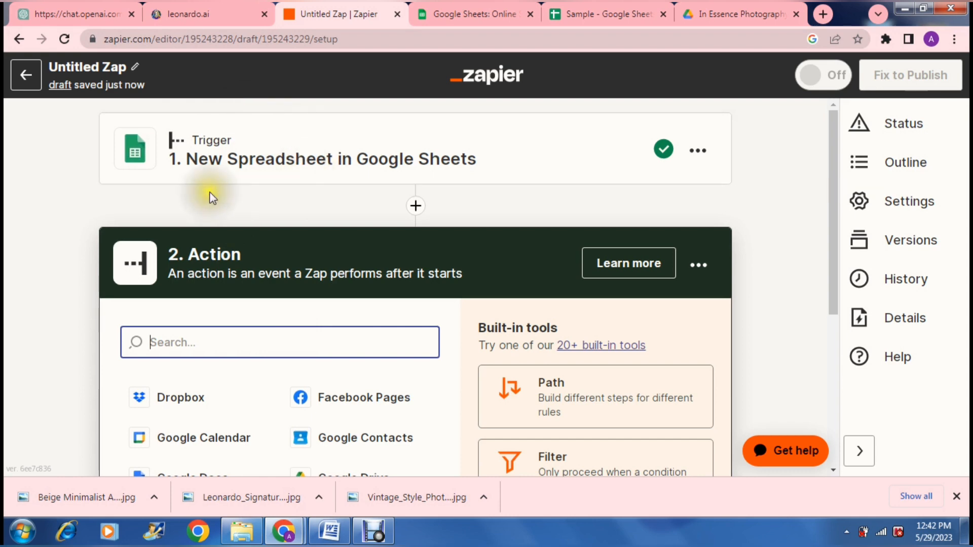
# - Choose Gmail as the action app
pyautogui.click(260, 199)
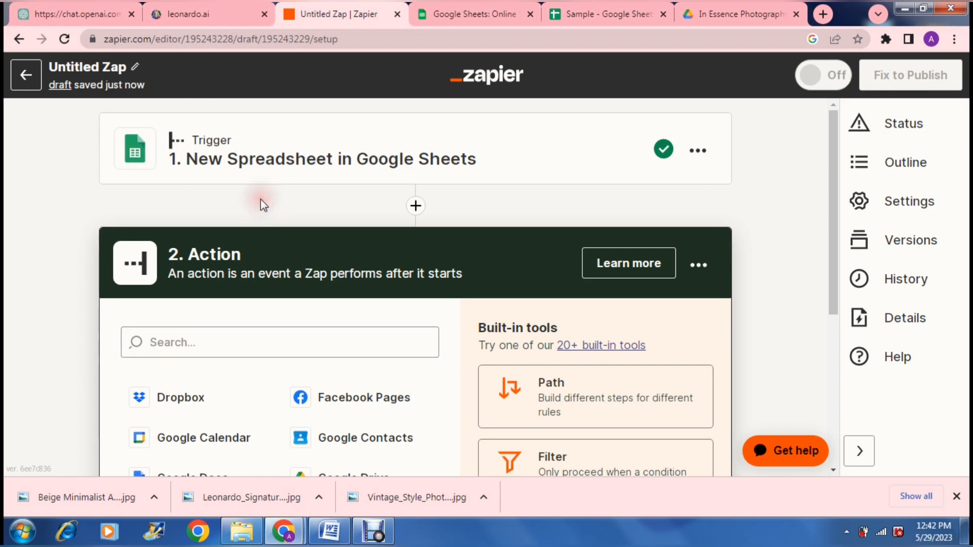
pyautogui.scroll(-3, 261, 199)
pyautogui.scroll(-1, 261, 199)
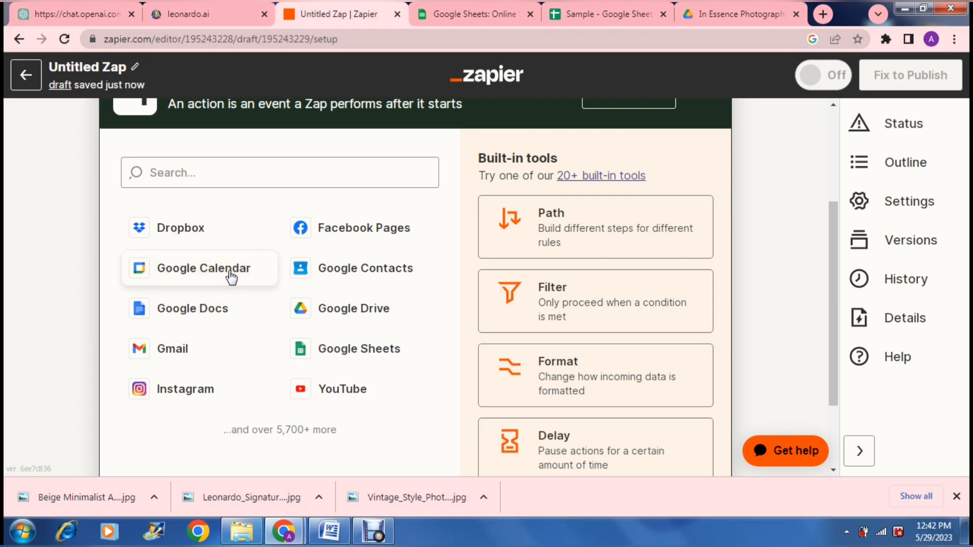
pyautogui.click(179, 357)
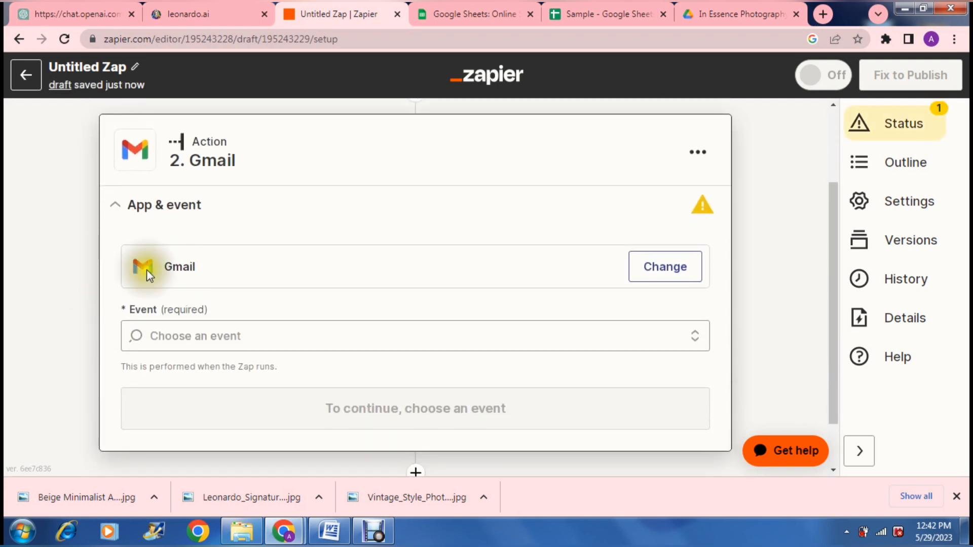
# - Open the action's event list and browse the available Gmail events
pyautogui.click(252, 330)
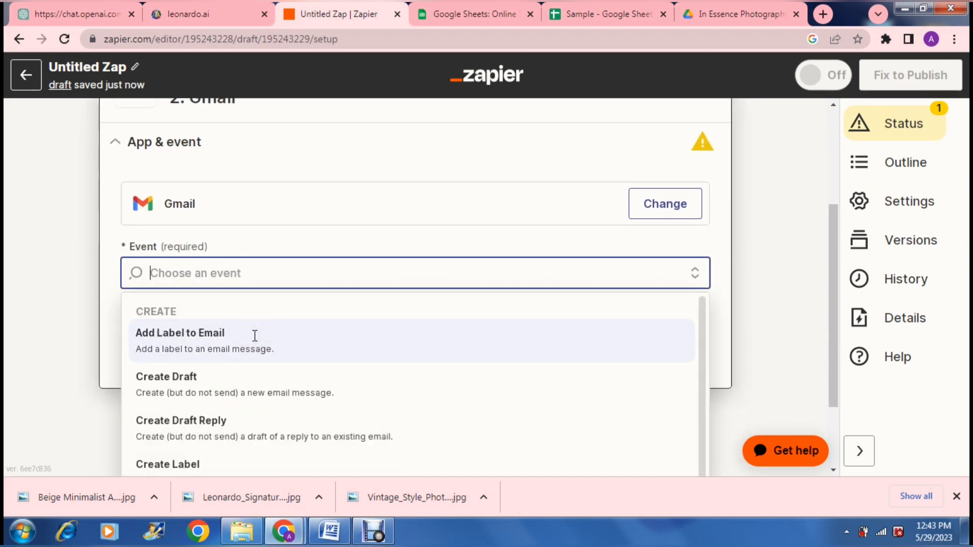
pyautogui.click(79, 306)
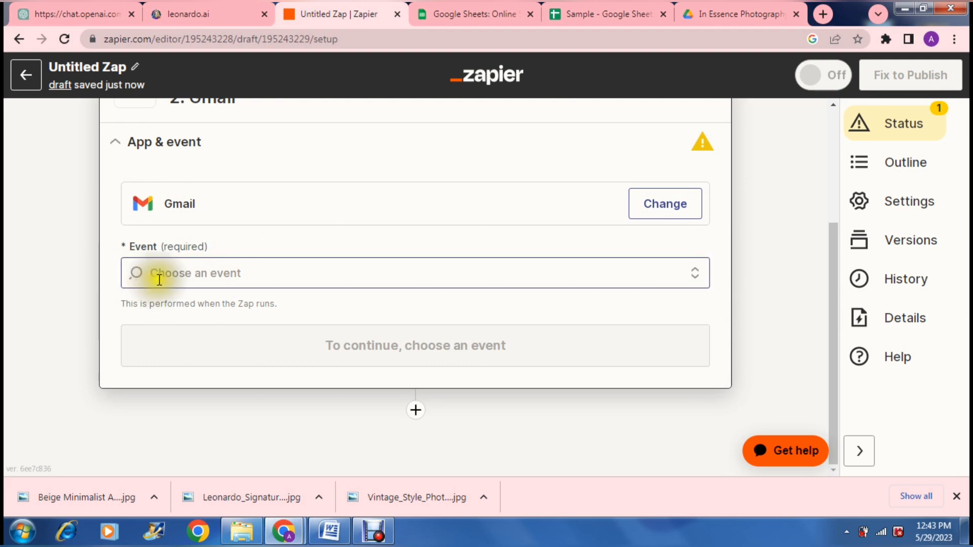
pyautogui.click(172, 272)
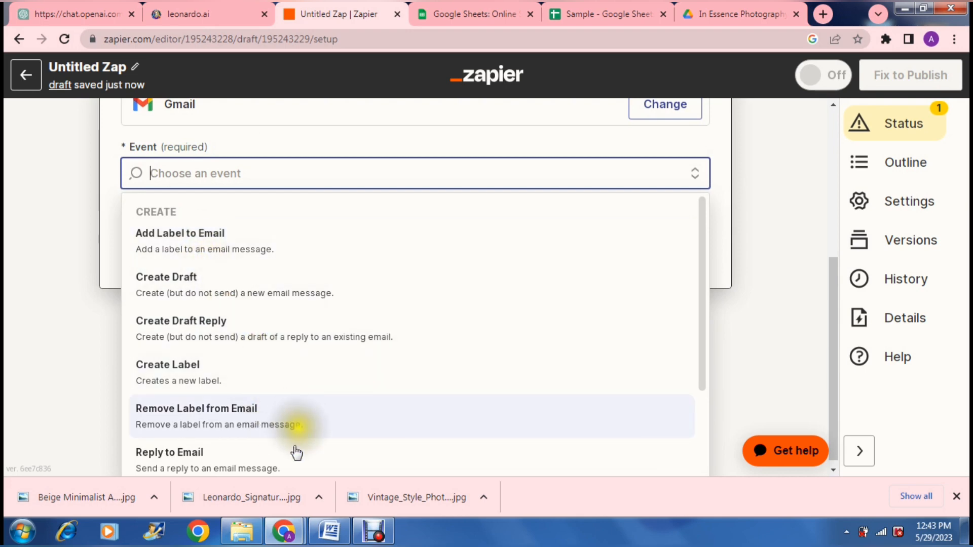
pyautogui.click(700, 254)
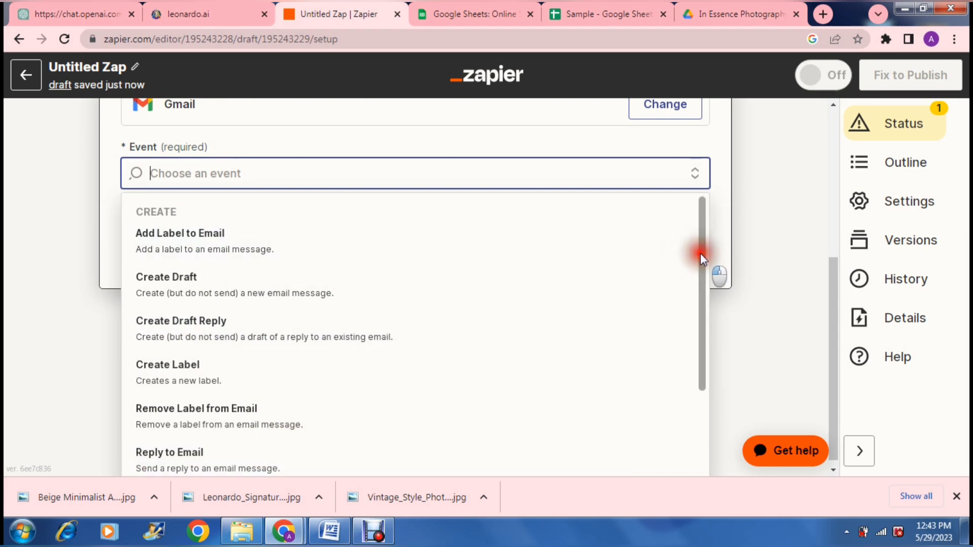
pyautogui.moveTo(700, 253); pyautogui.dragTo(707, 363)
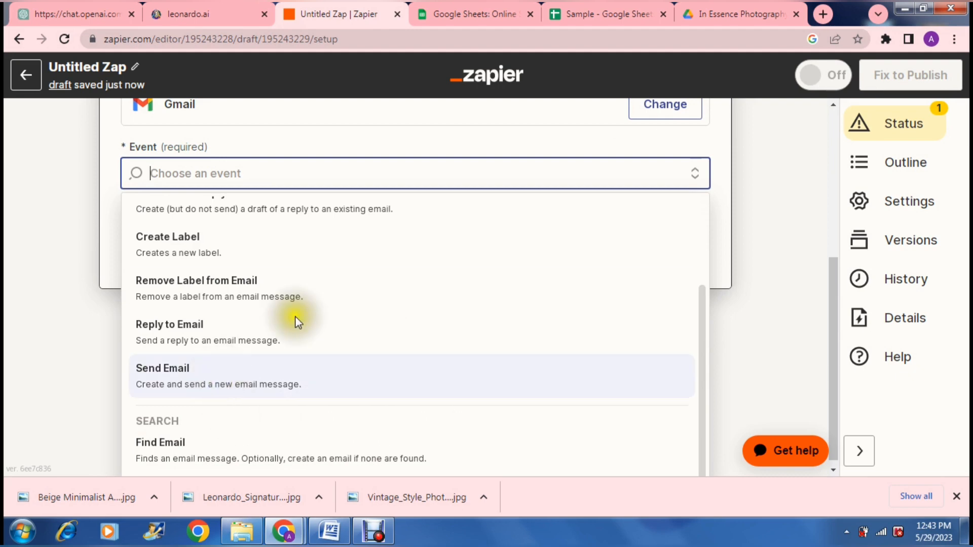
# - Switch to the Sample spreadsheet to review its names and email addresses, and return to the Zap editor
pyautogui.click(608, 11)
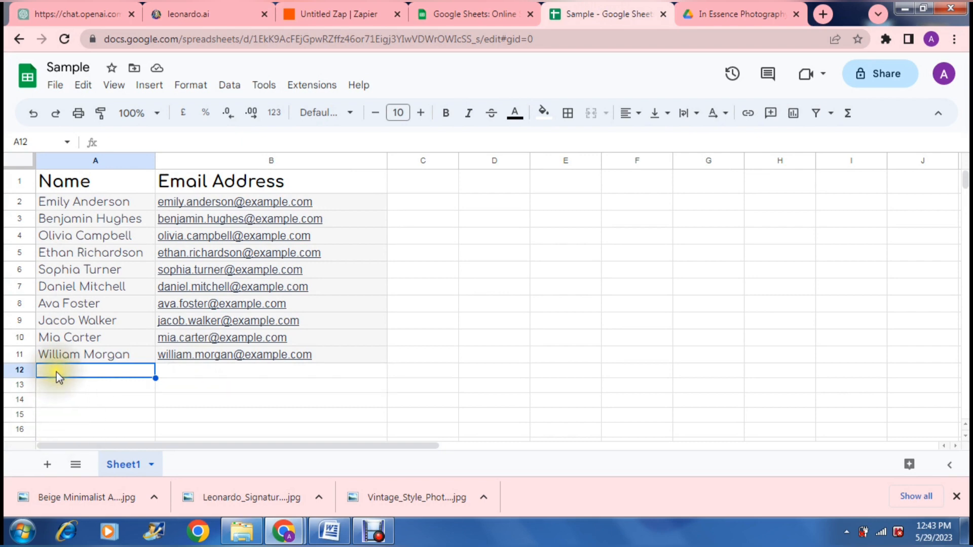
pyautogui.click(168, 371)
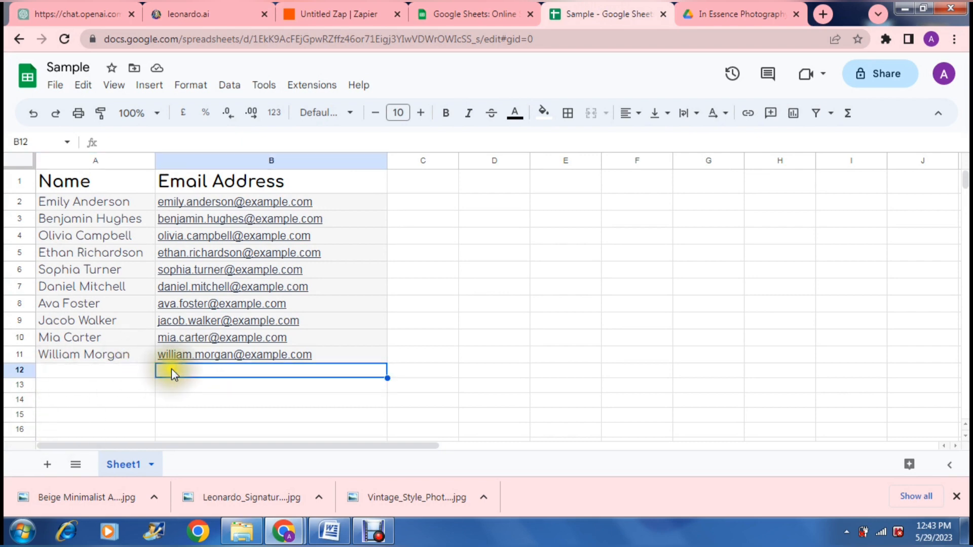
pyautogui.click(327, 15)
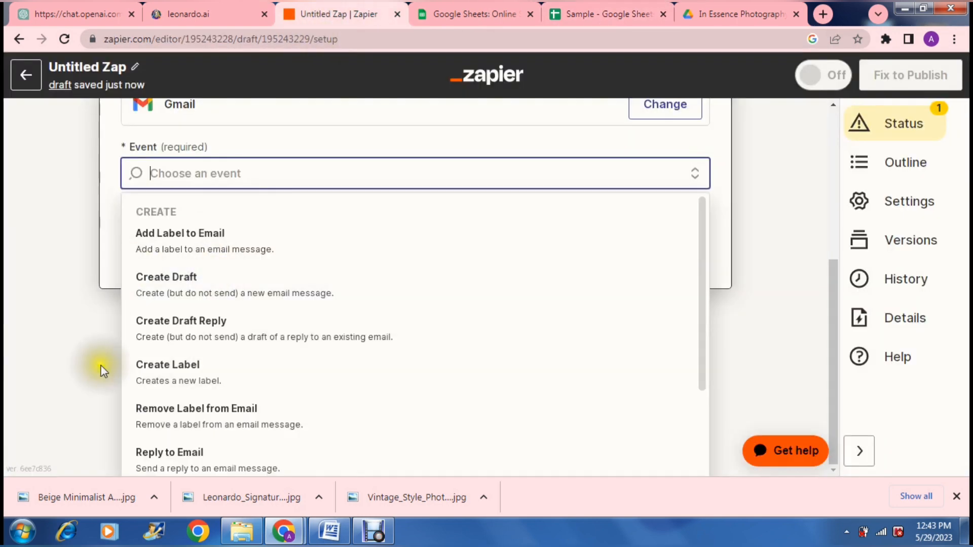
# - Set the Gmail action event to Send Email
pyautogui.click(150, 452)
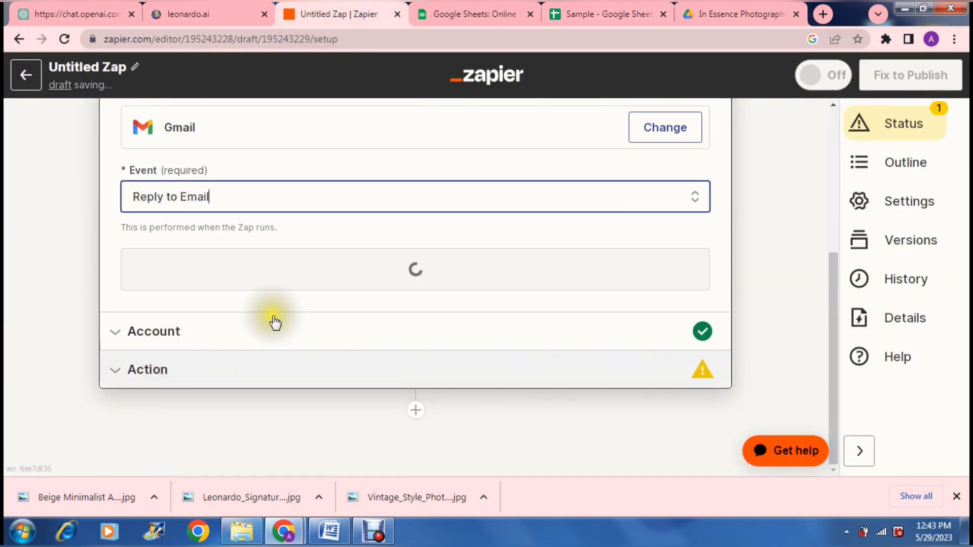
pyautogui.click(296, 195)
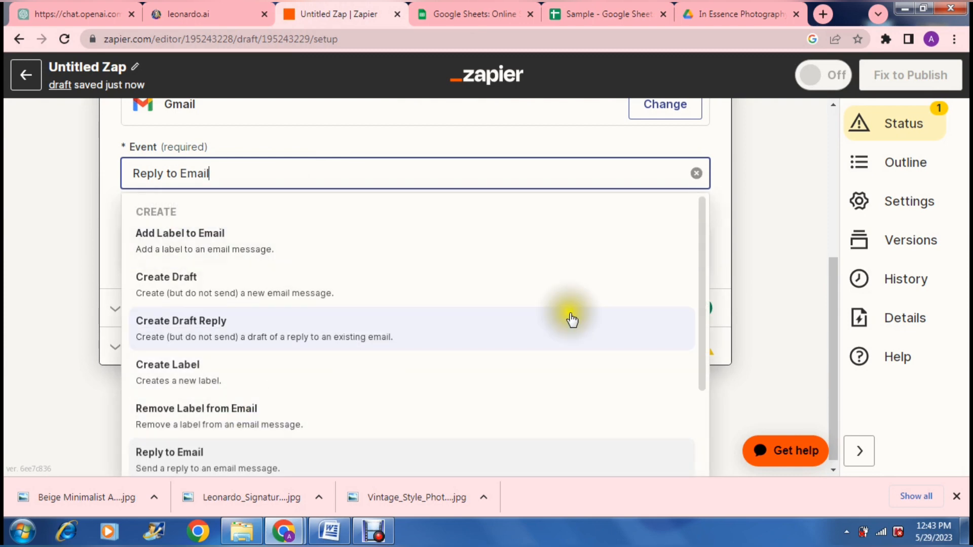
pyautogui.moveTo(704, 287); pyautogui.dragTo(699, 366)
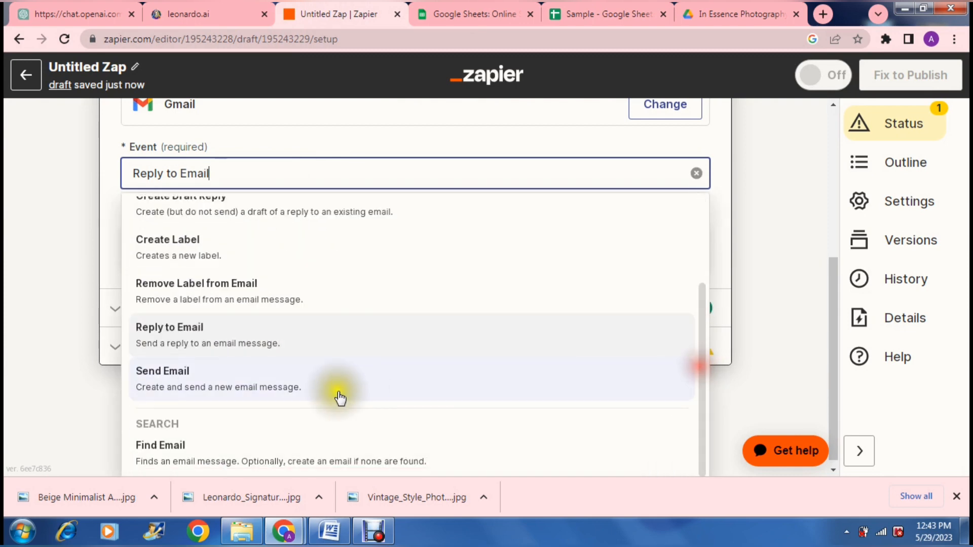
pyautogui.click(270, 384)
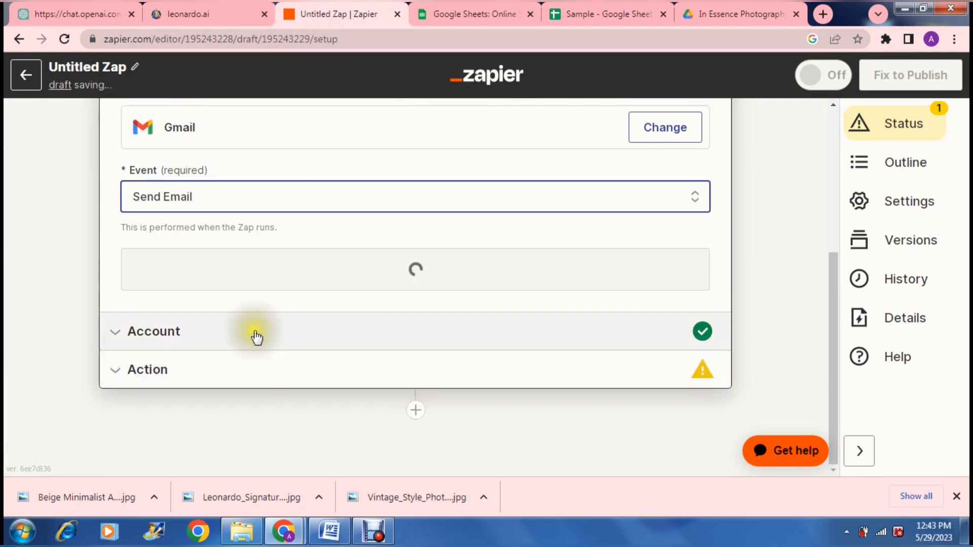
# - Confirm the connected Gmail account and continue to the action's email fields
pyautogui.click(274, 277)
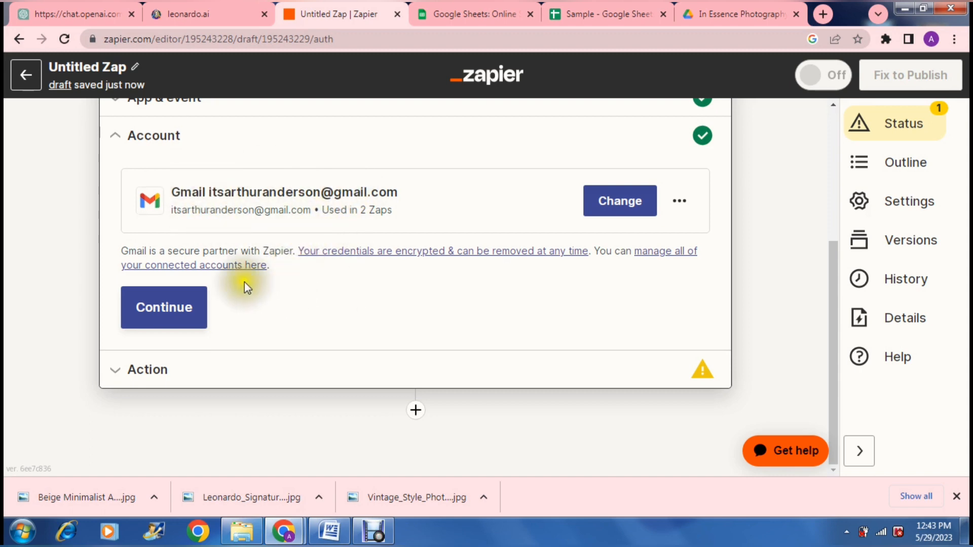
pyautogui.click(191, 306)
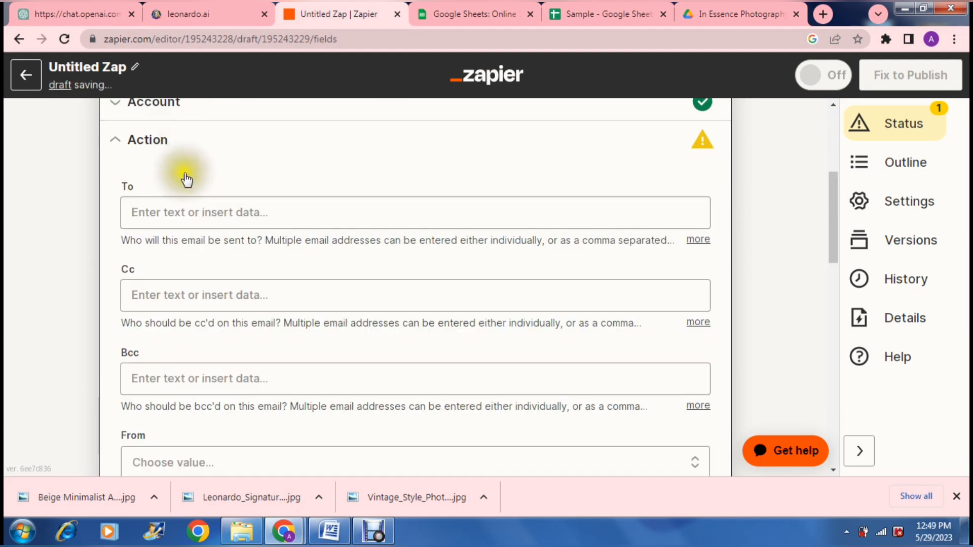
pyautogui.click(197, 212)
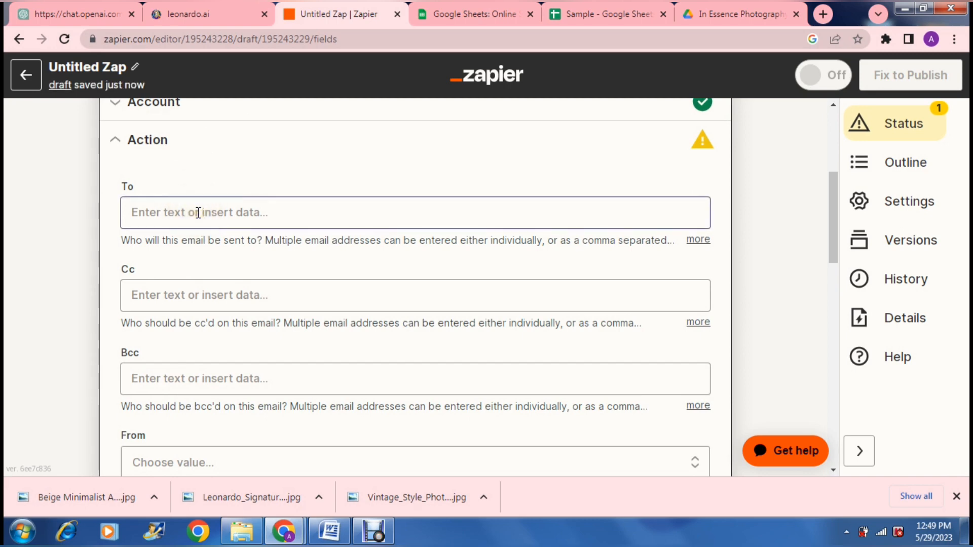
# - Switch to the Sample spreadsheet to check its column headers, then return to the Zap editor
pyautogui.click(581, 6)
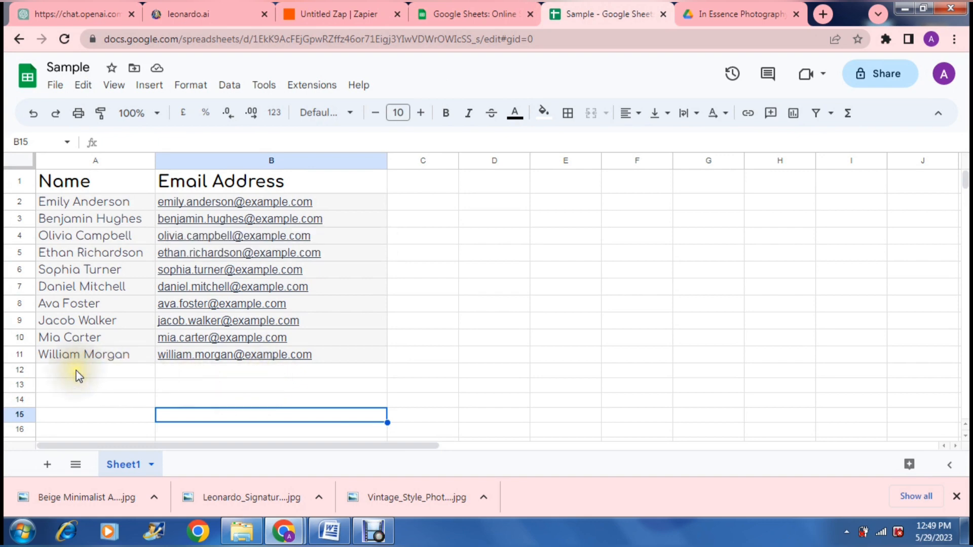
pyautogui.click(169, 370)
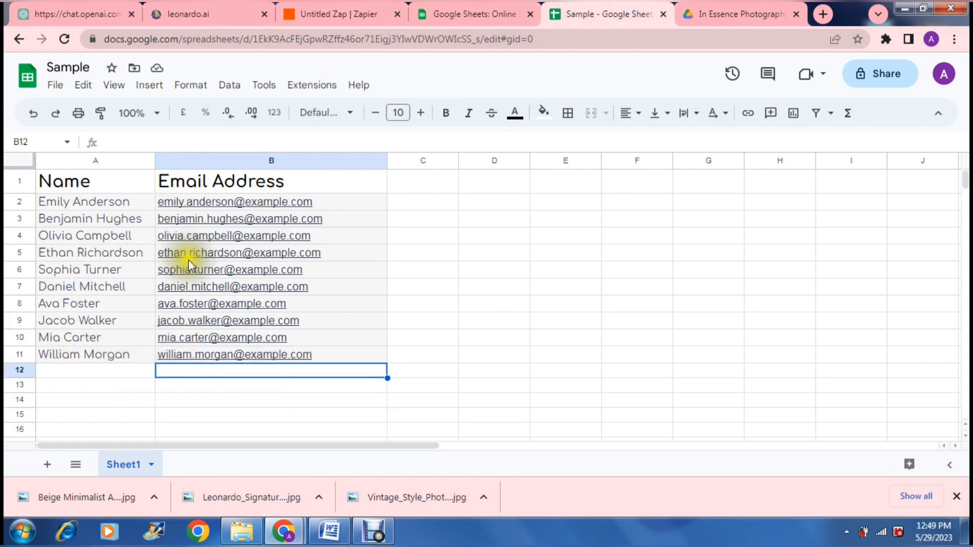
pyautogui.moveTo(186, 361)
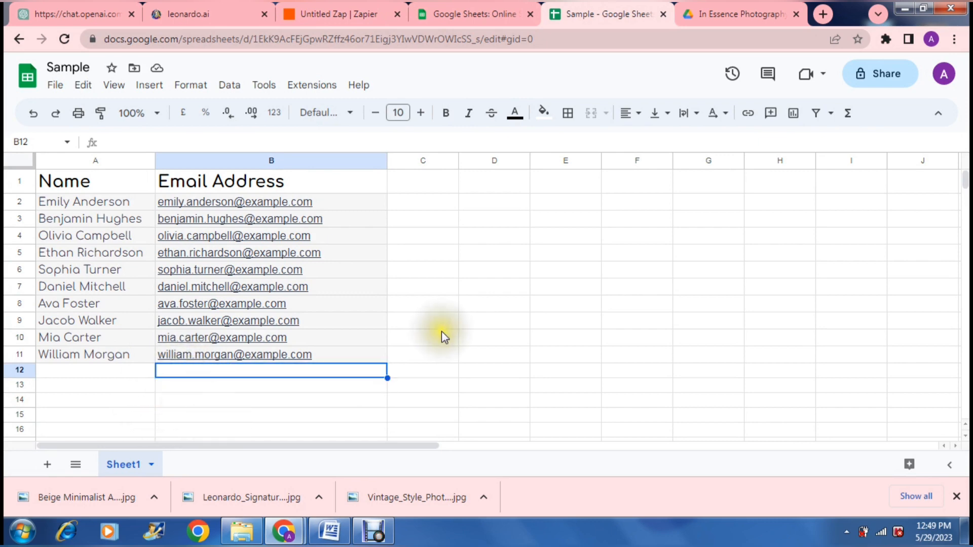
pyautogui.click(342, 18)
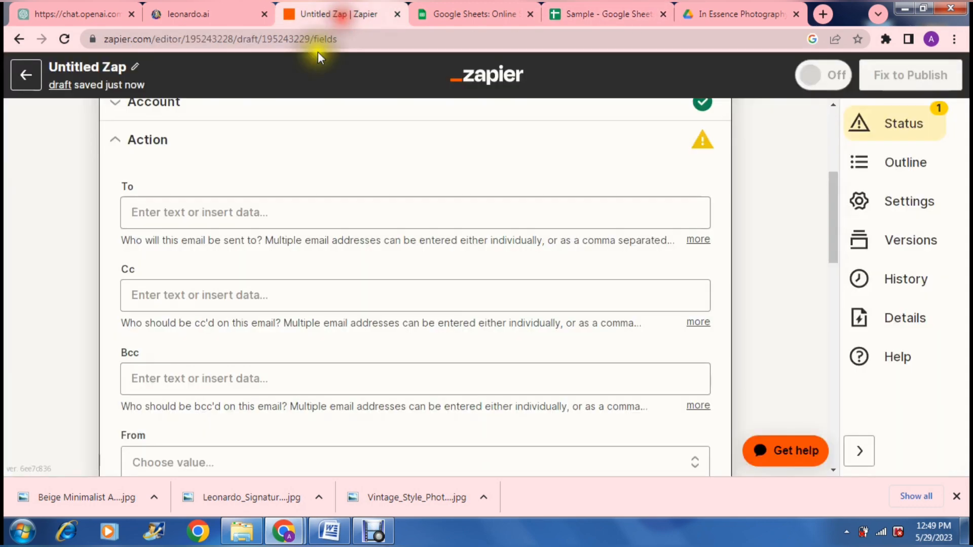
# - Enter email address as the recipient in the To field
pyautogui.click(250, 212)
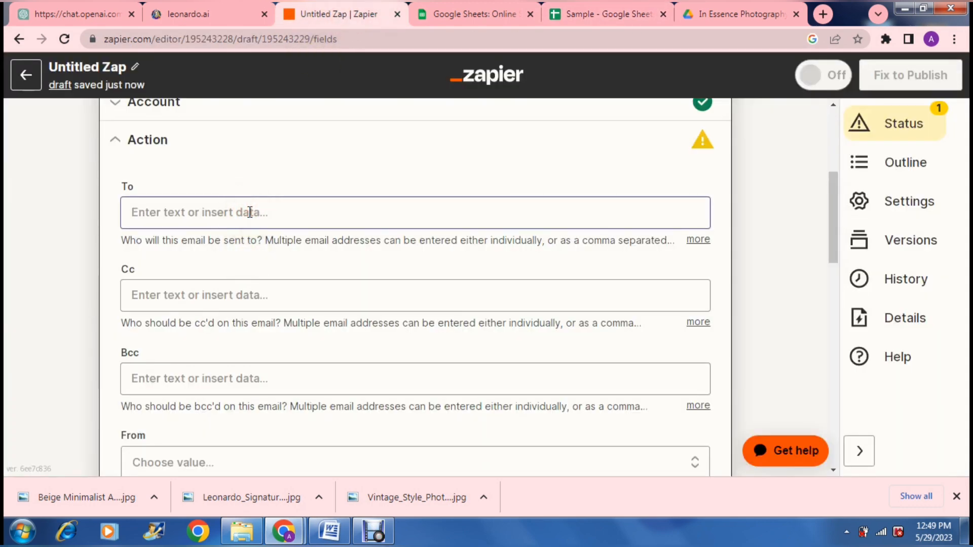
pyautogui.write('em')
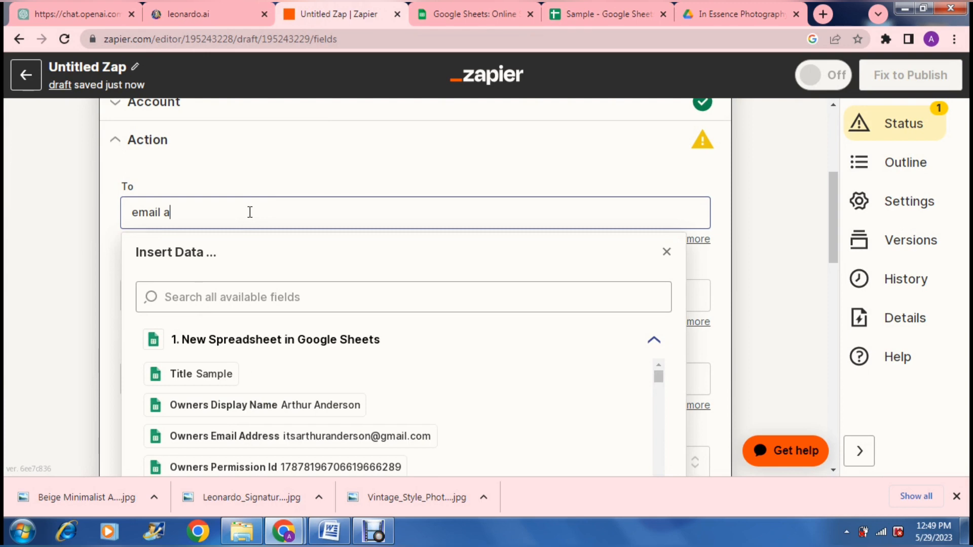
pyautogui.write('ail address')
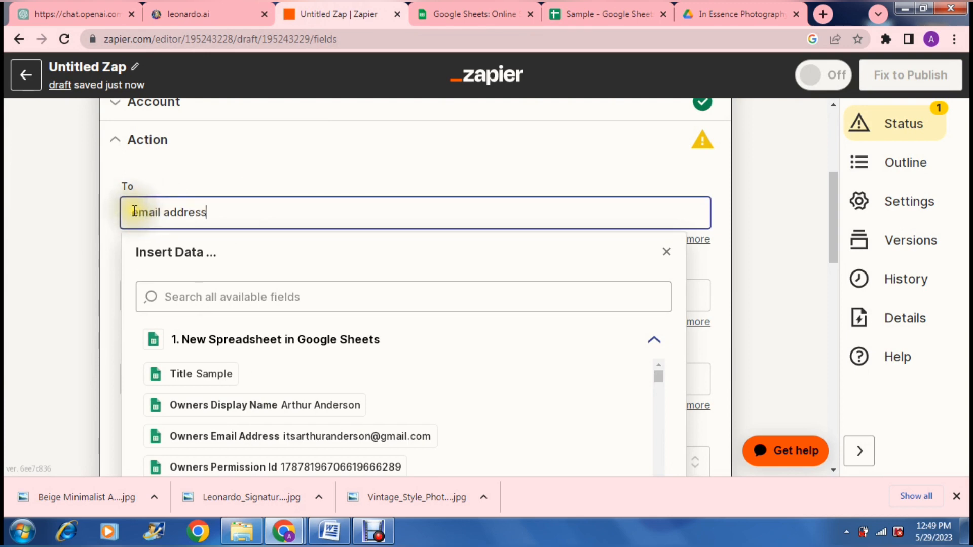
pyautogui.click(81, 236)
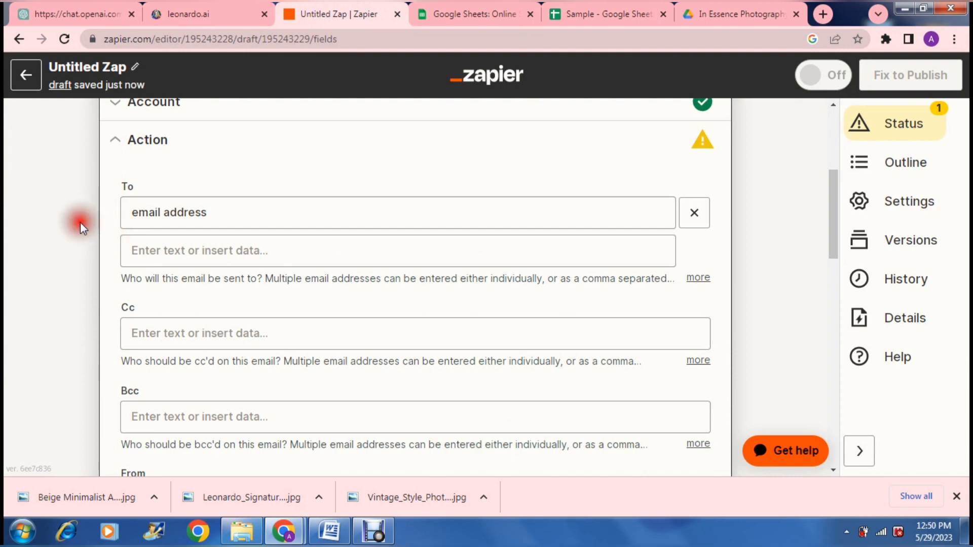
pyautogui.scroll(-2, 80, 223)
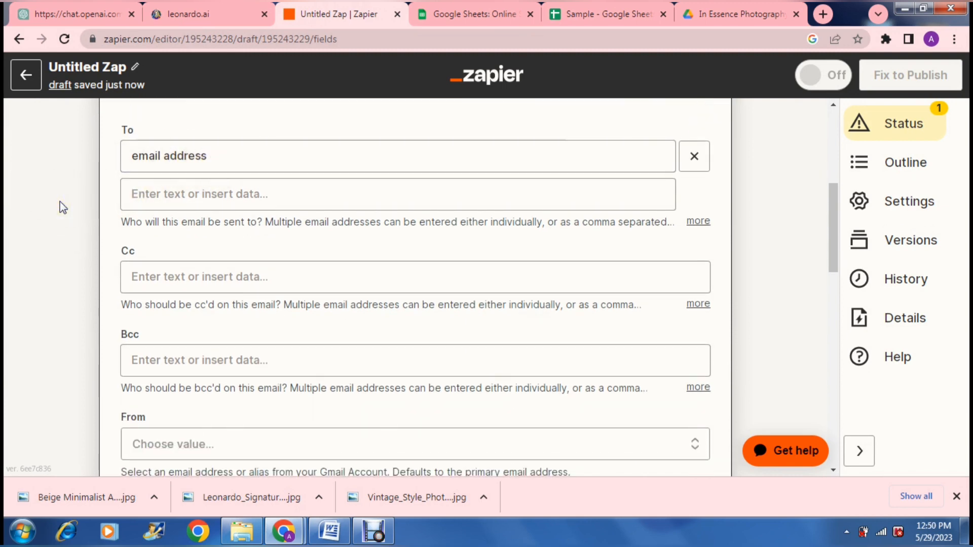
pyautogui.click(143, 277)
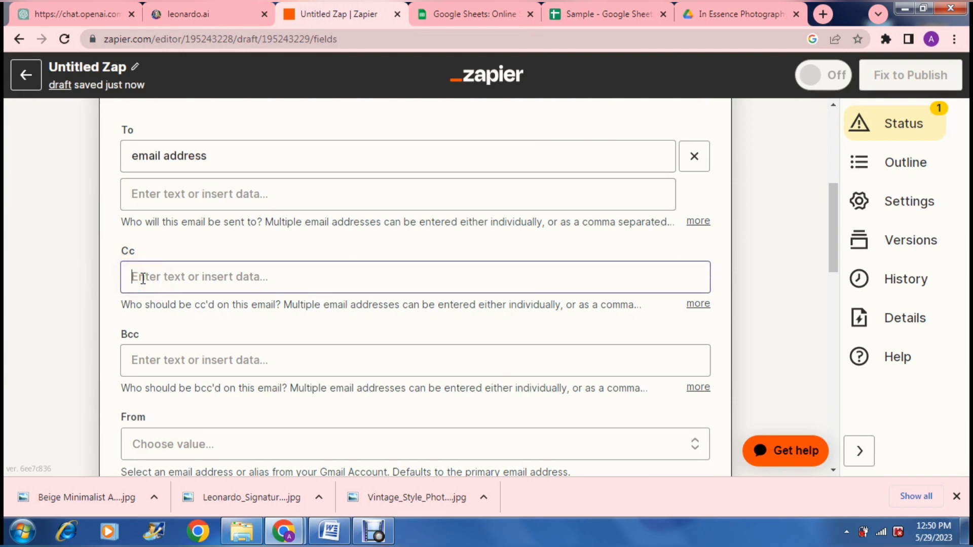
pyautogui.click(143, 278)
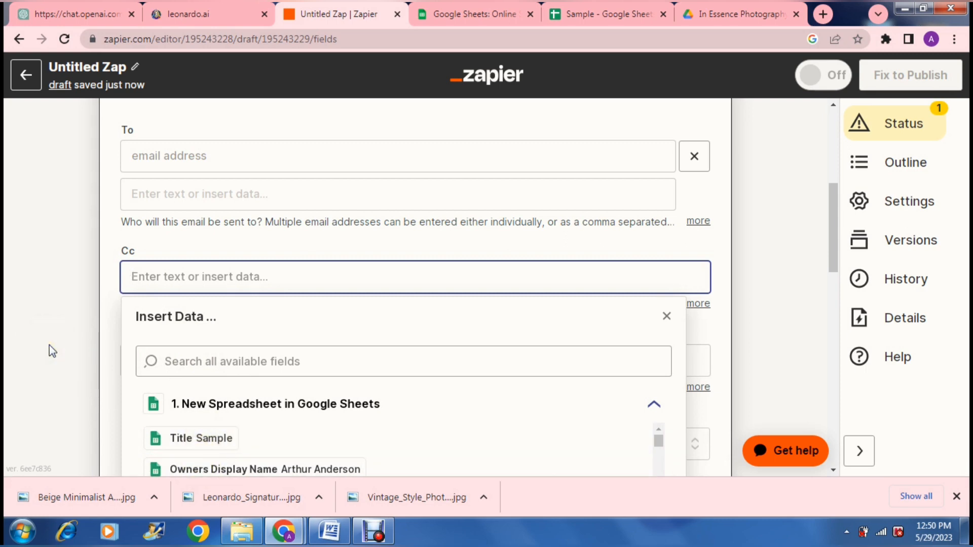
pyautogui.click(76, 339)
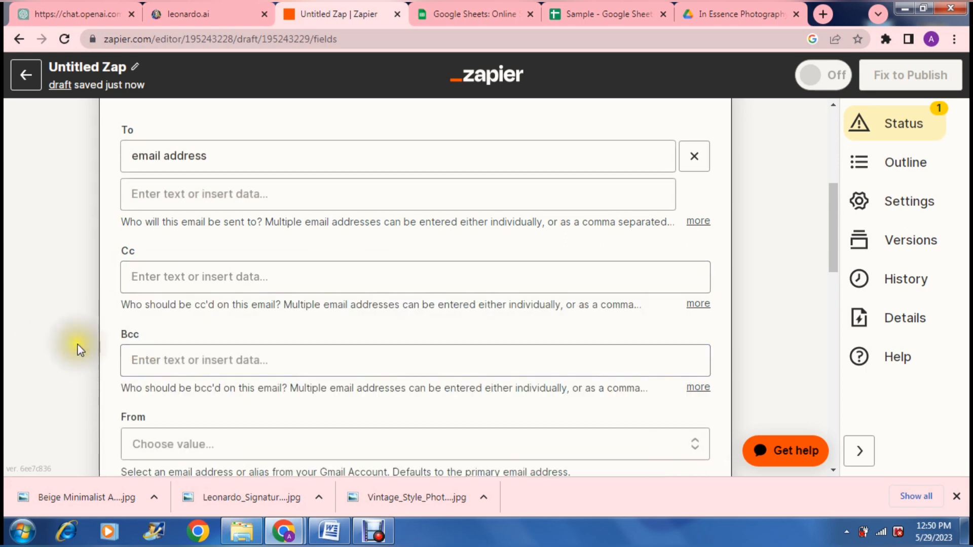
# - Set the From address to the connected Gmail account
pyautogui.scroll(-2, 81, 350)
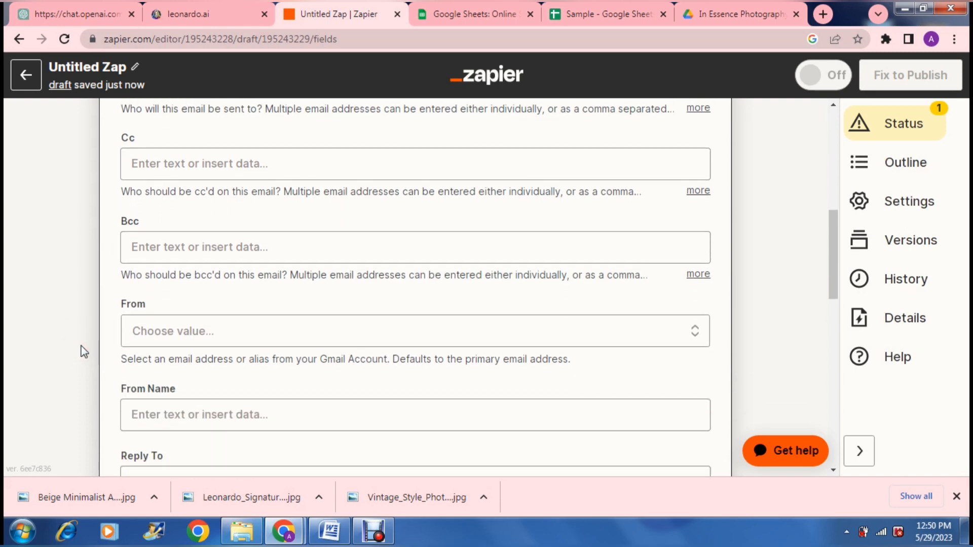
pyautogui.scroll(-2, 80, 264)
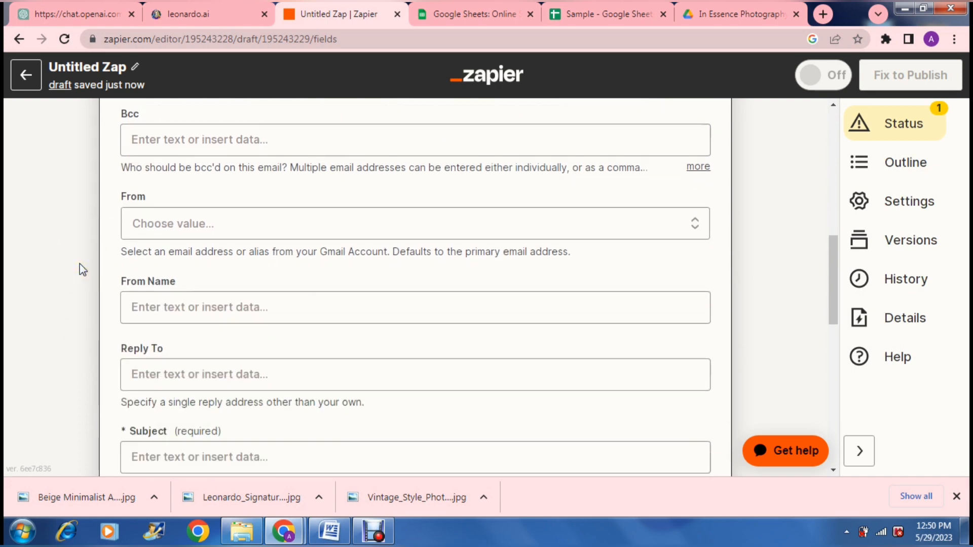
pyautogui.click(162, 224)
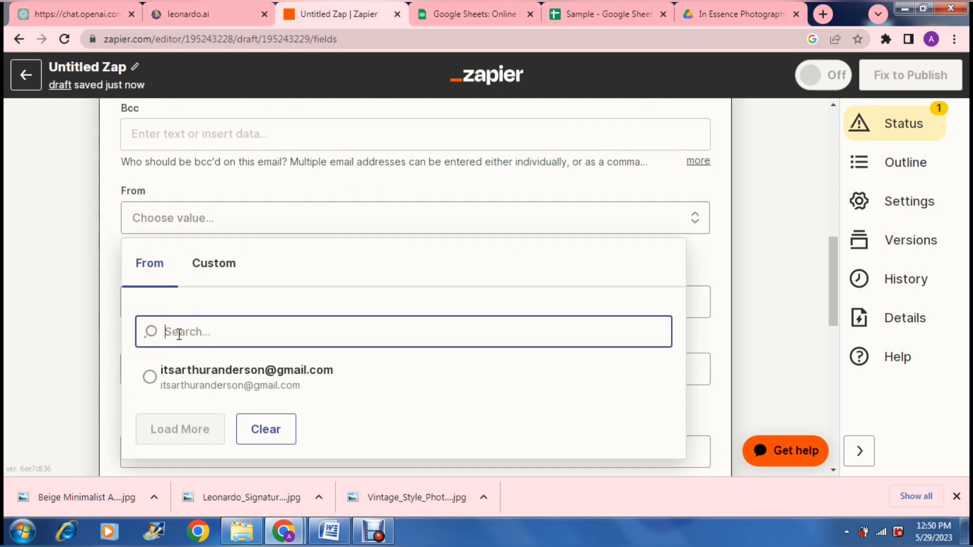
pyautogui.click(177, 385)
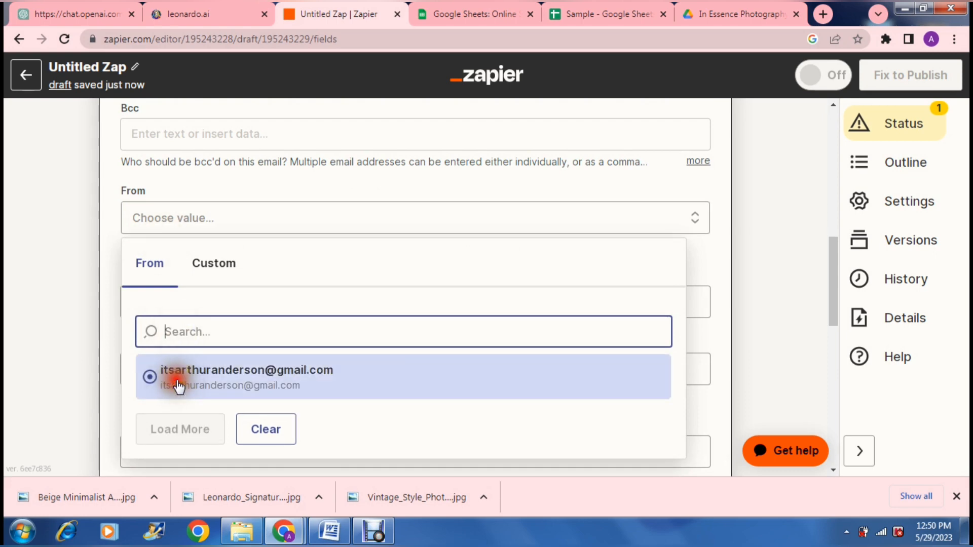
pyautogui.click(81, 300)
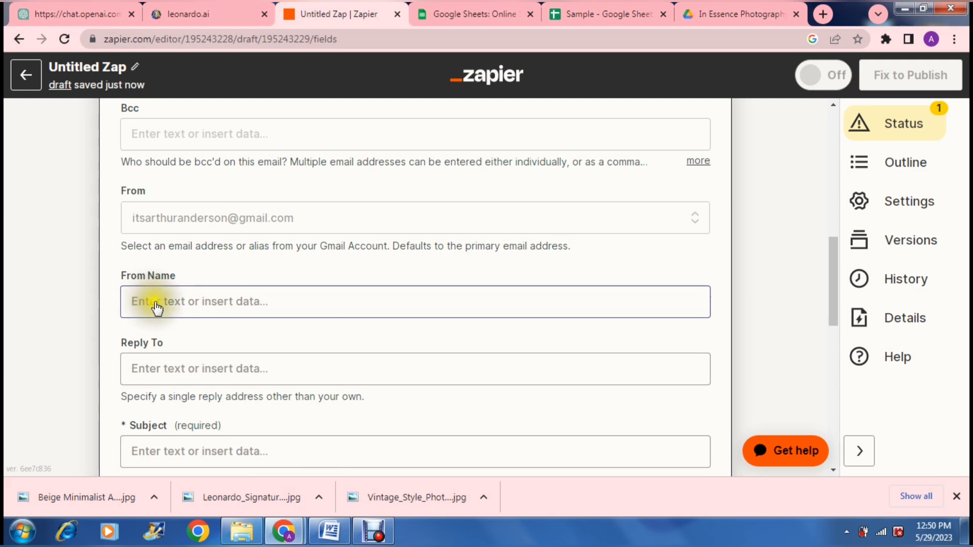
# - Fill in the sender's first name as the From Name
pyautogui.click(141, 192)
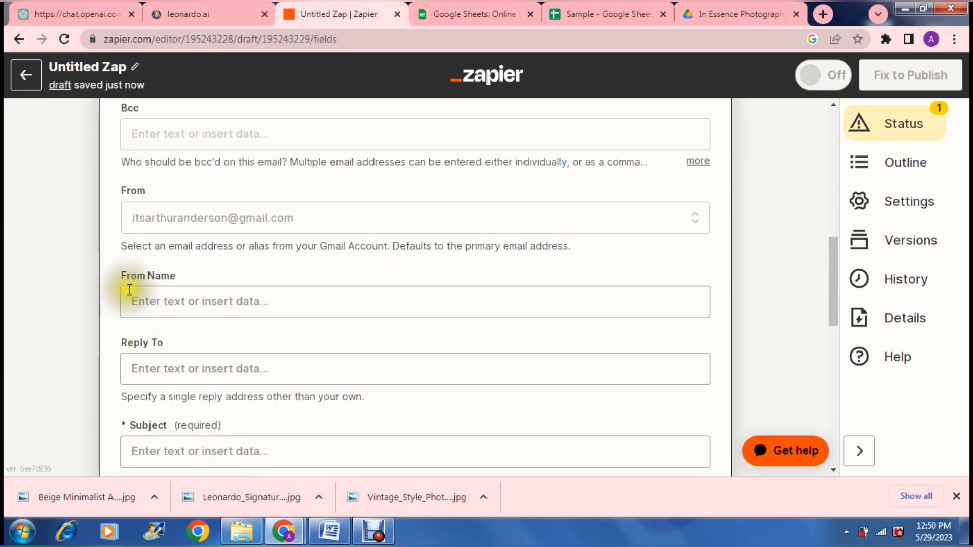
pyautogui.click(158, 299)
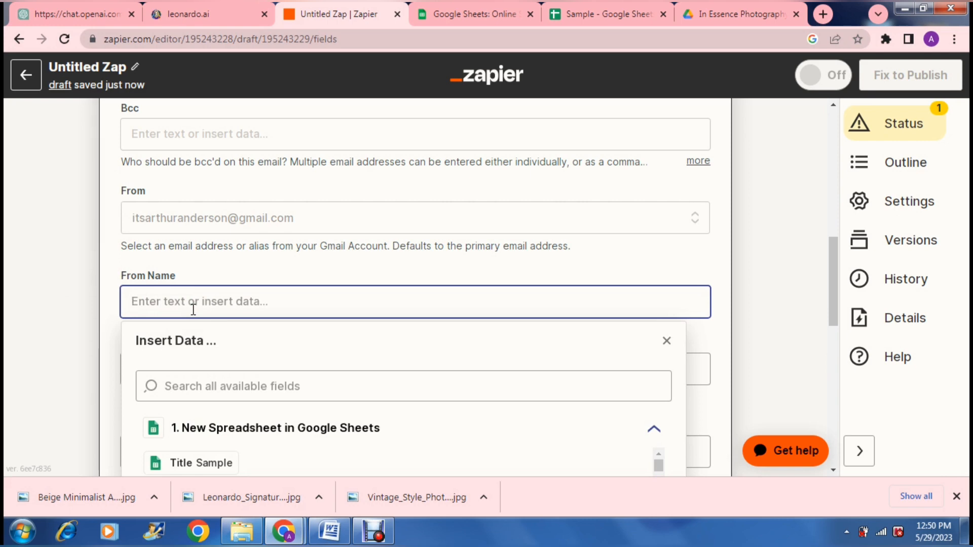
pyautogui.write('a')
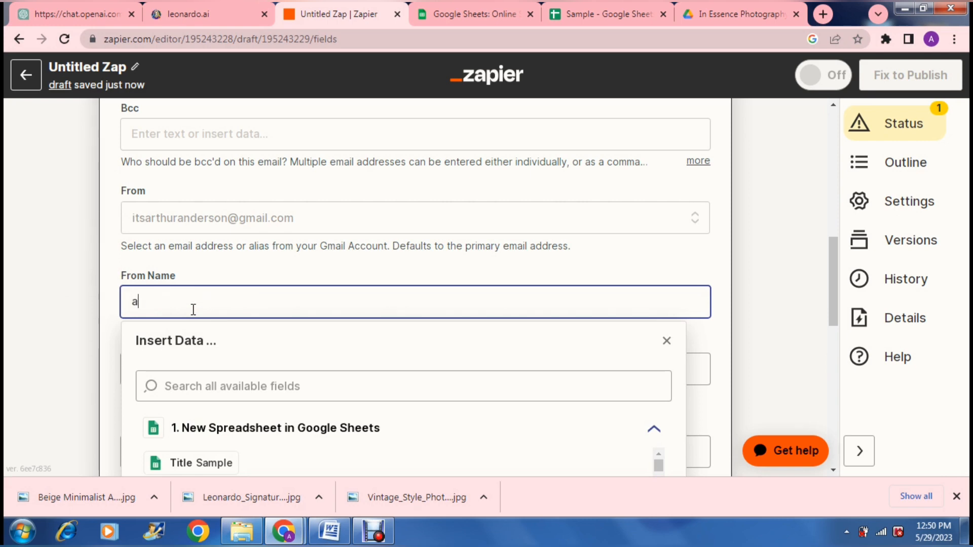
pyautogui.write('RTHUR')
pyautogui.press('BackSpace')
pyautogui.press('BackSpace')
pyautogui.press('BackSpace')
pyautogui.press('BackSpace')
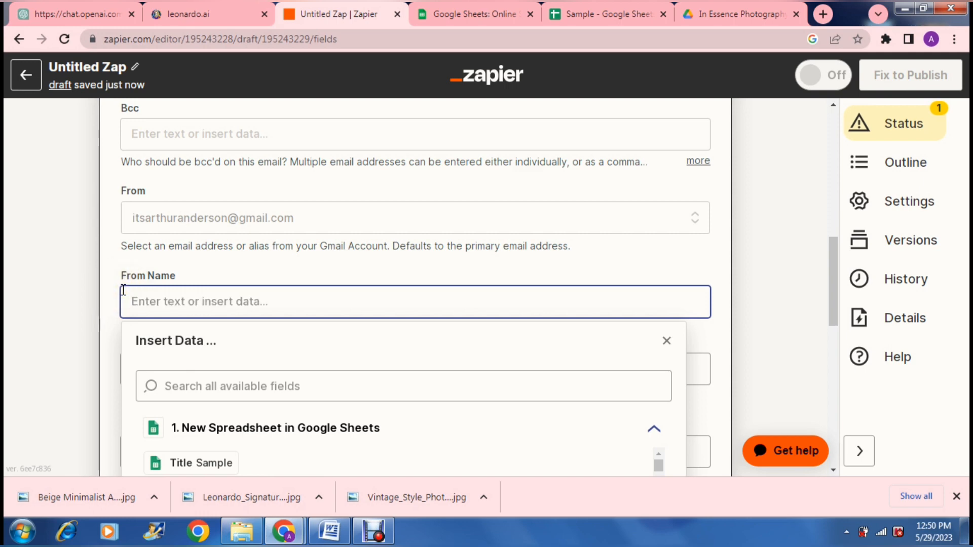
pyautogui.write('Arthur')
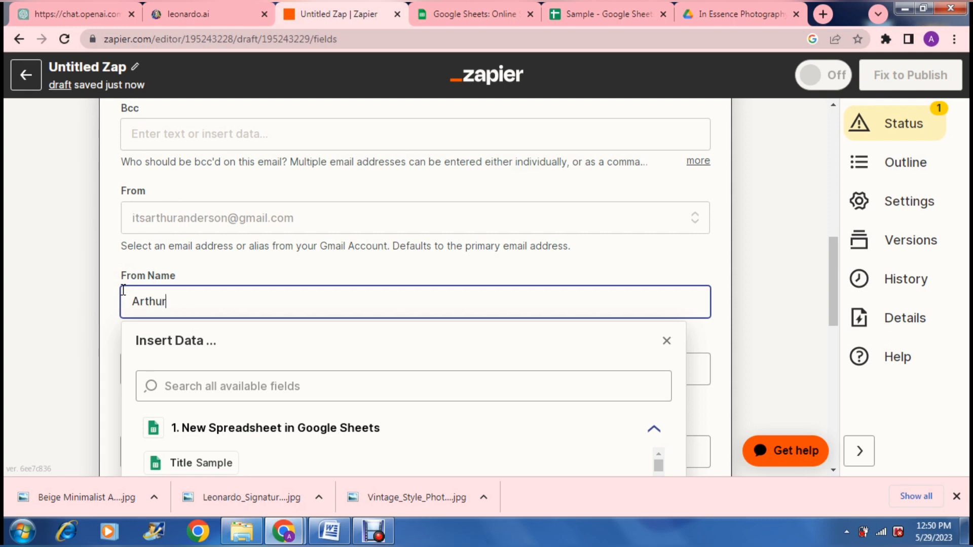
pyautogui.click(82, 280)
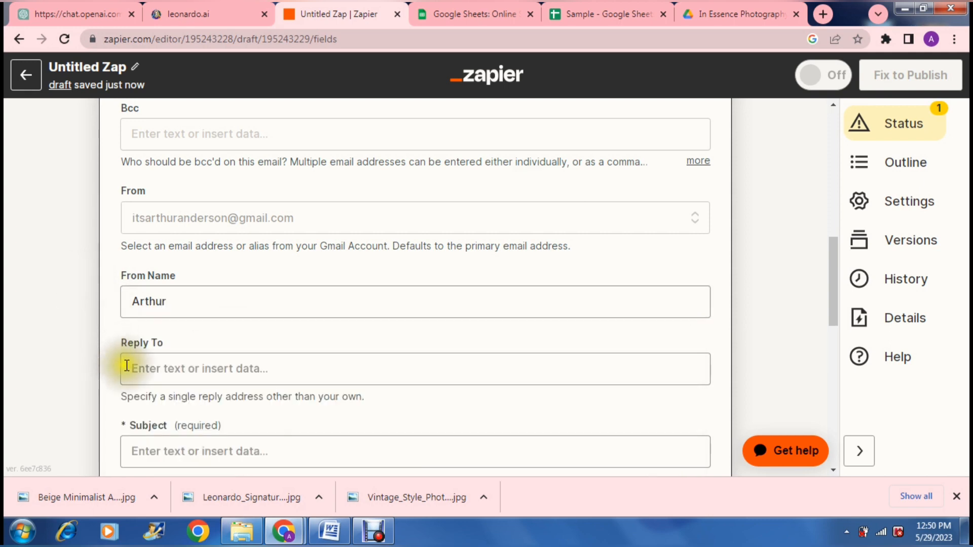
# - Set the email subject to "Welcome New User!"
pyautogui.click(91, 355)
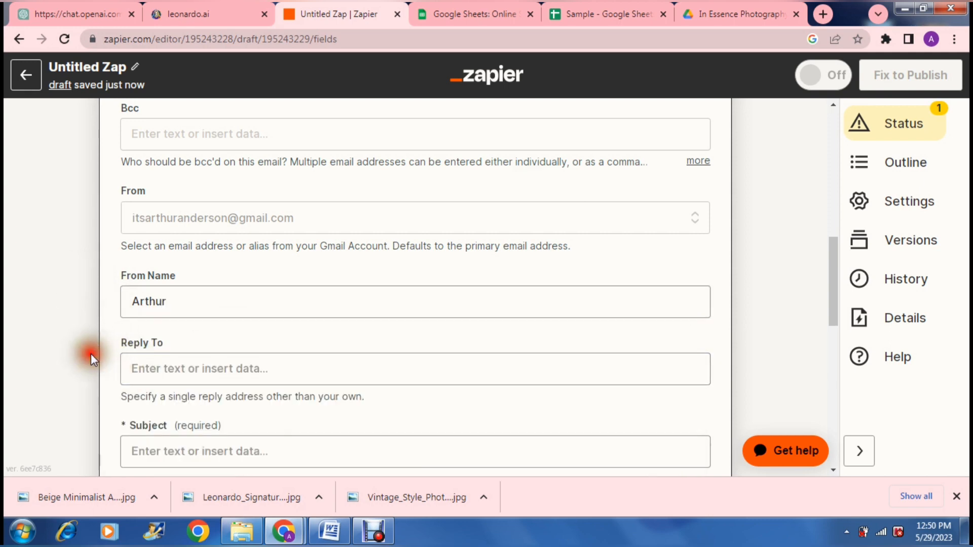
pyautogui.scroll(-1, 91, 354)
pyautogui.scroll(-3, 90, 353)
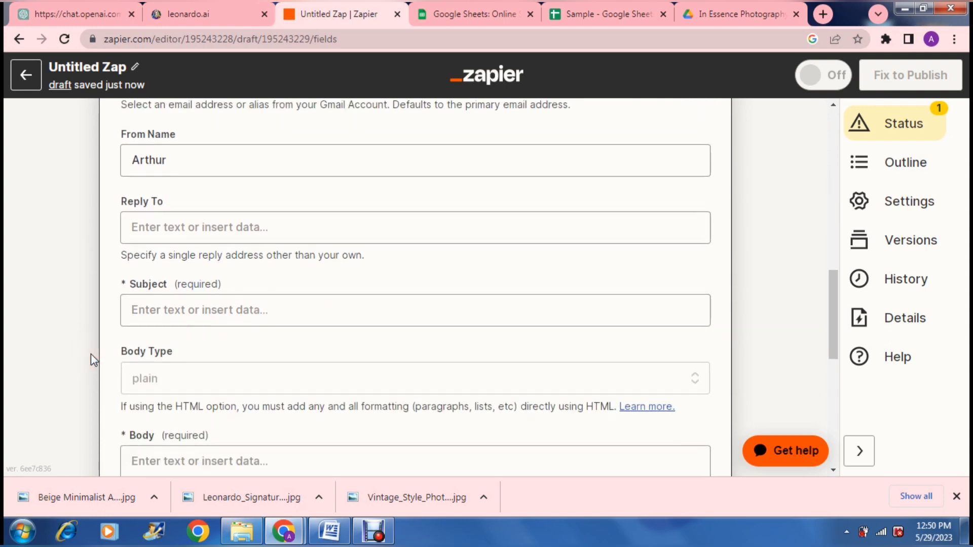
pyautogui.click(159, 226)
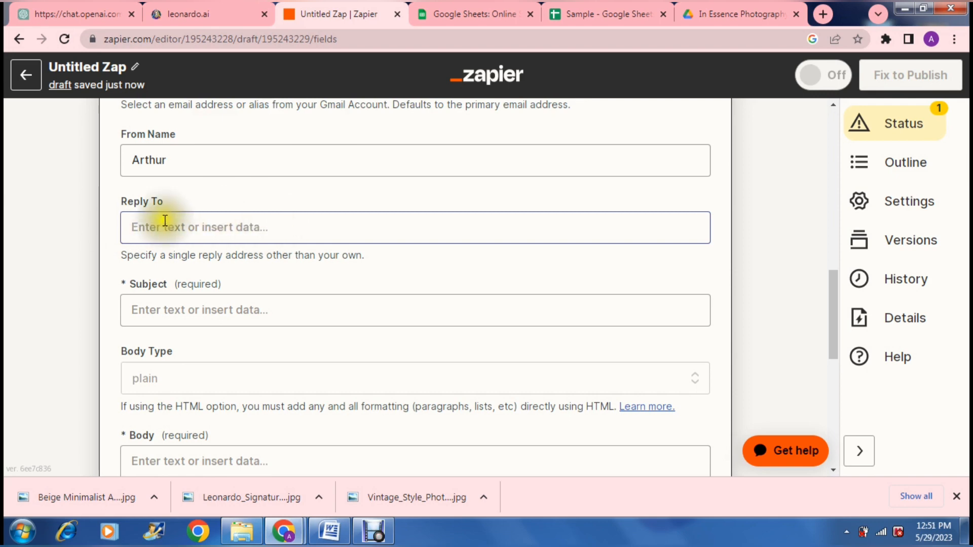
pyautogui.click(78, 262)
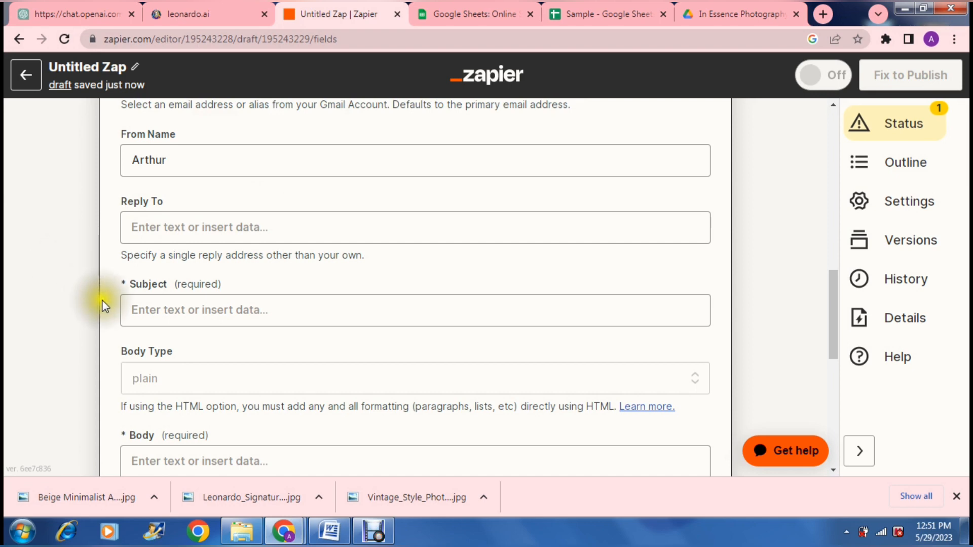
pyautogui.click(147, 308)
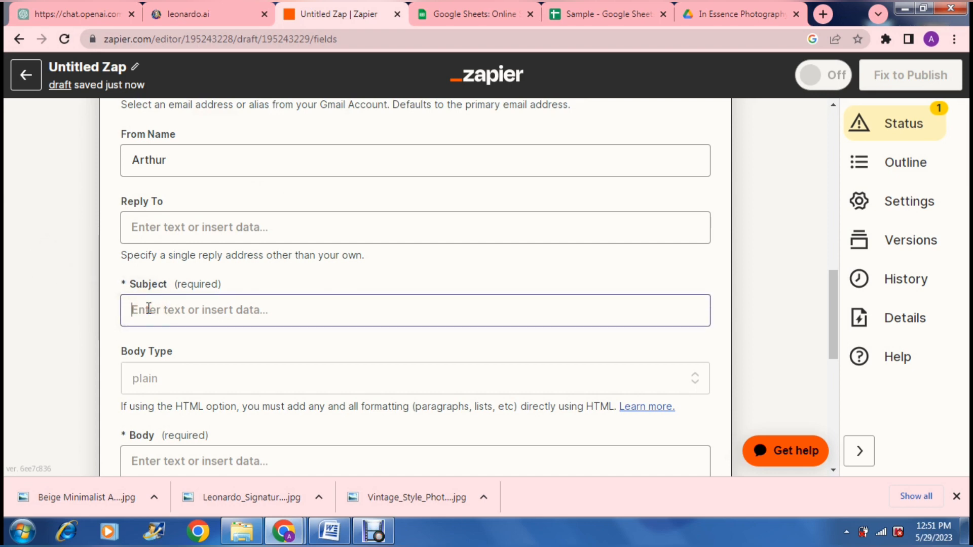
pyautogui.write('Welcome New Use')
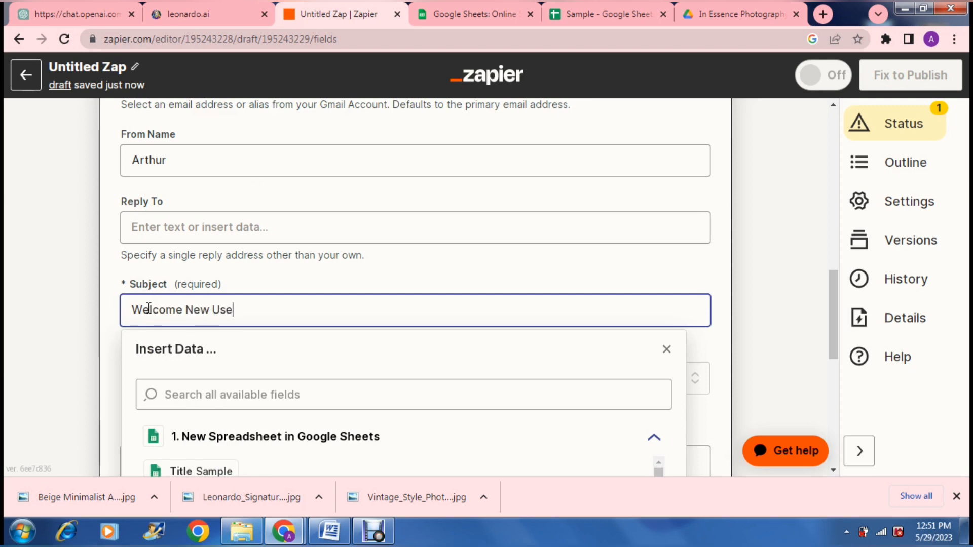
pyautogui.write('r!')
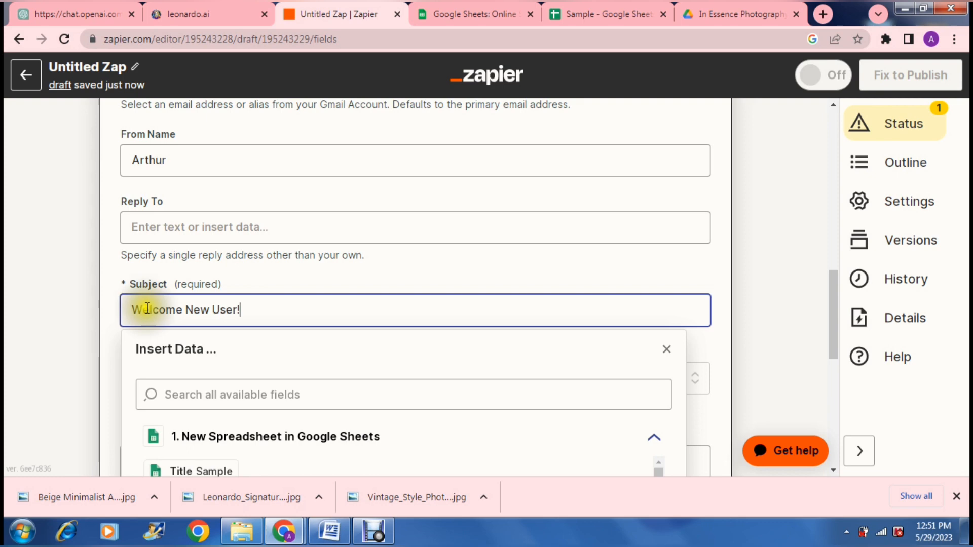
pyautogui.click(81, 329)
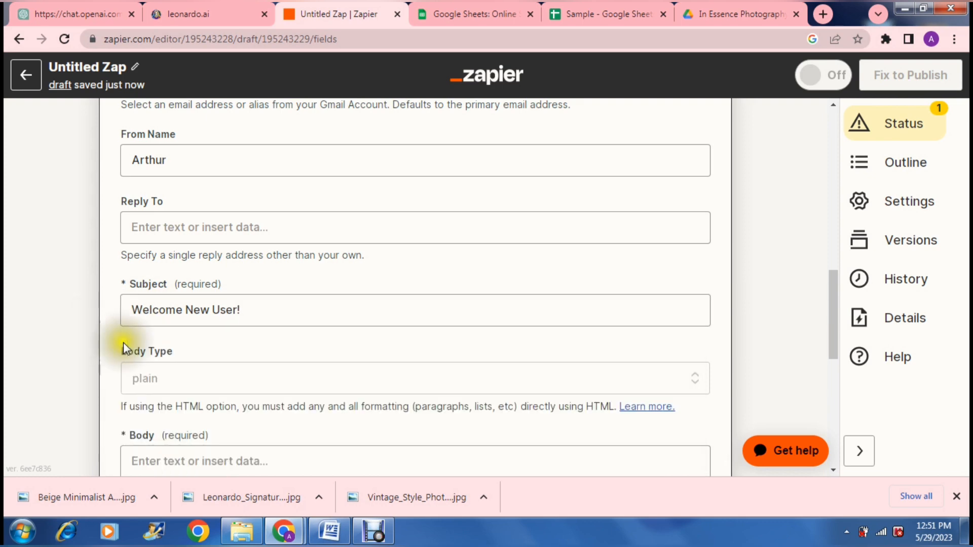
# - Keep the body type as plain and write "HI there" as the email body
pyautogui.click(152, 375)
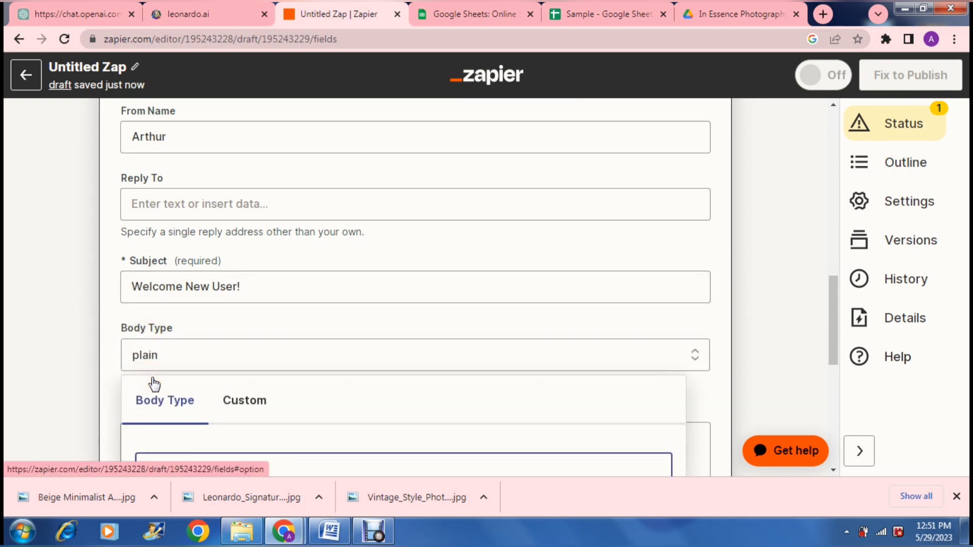
pyautogui.click(65, 354)
pyautogui.scroll(-3, 65, 353)
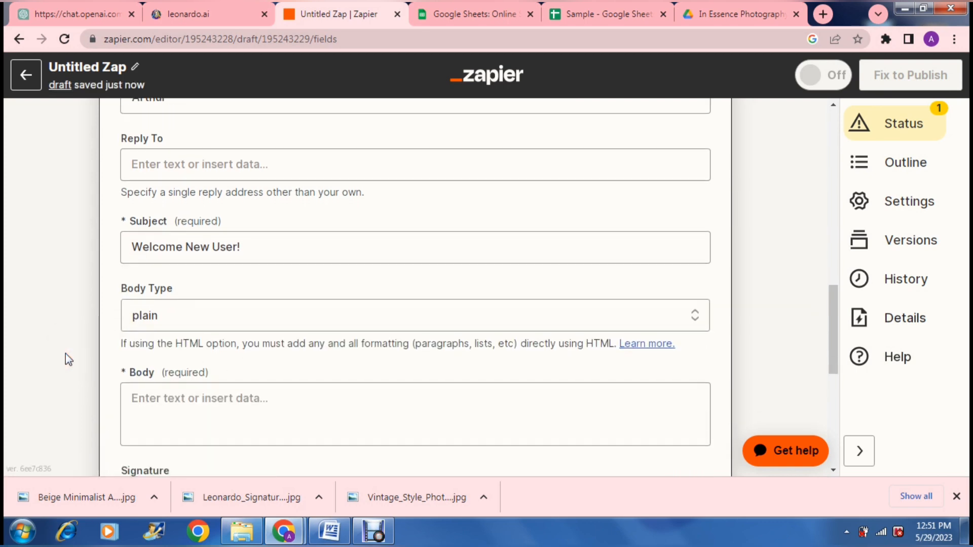
pyautogui.click(157, 311)
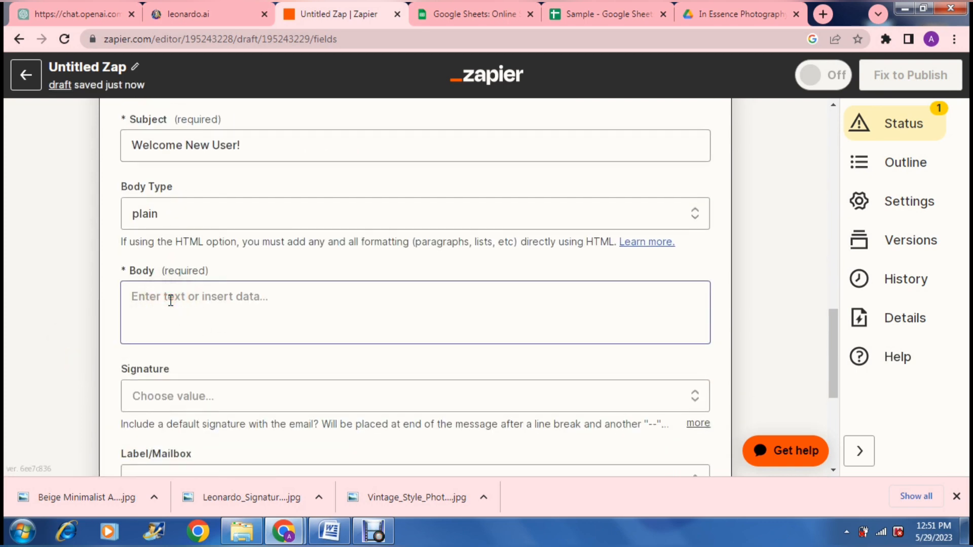
pyautogui.write('HI there')
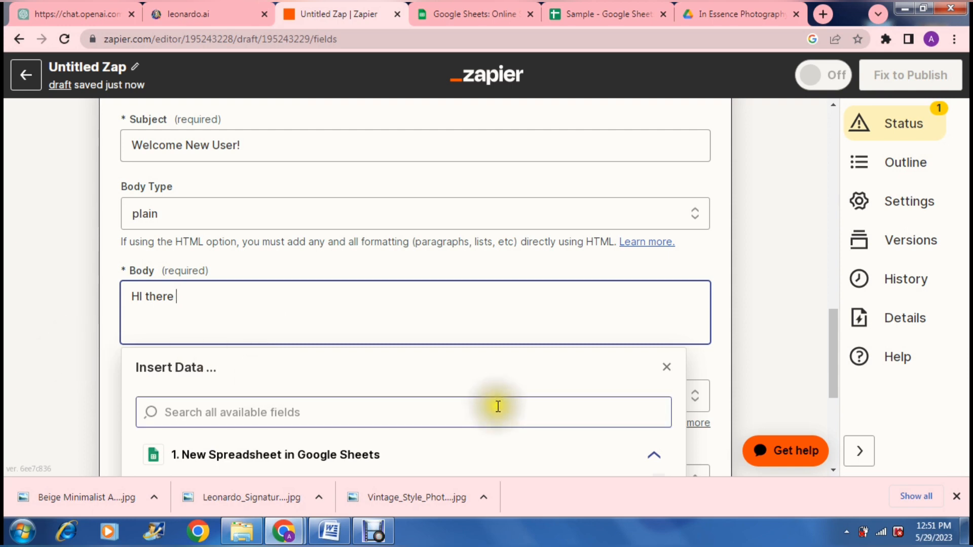
pyautogui.click(759, 397)
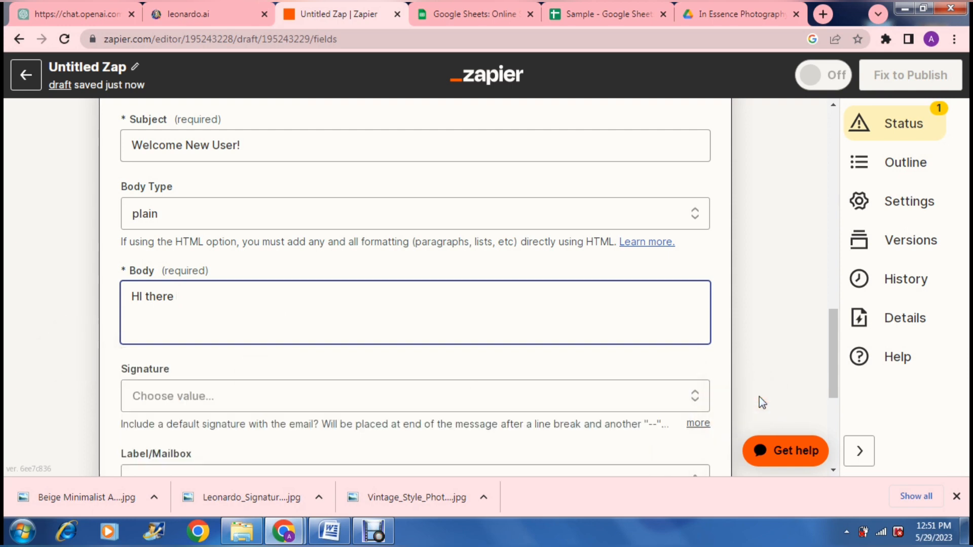
# - Browse the spreadsheet fields available for inserting into the email body
pyautogui.scroll(-2, 759, 397)
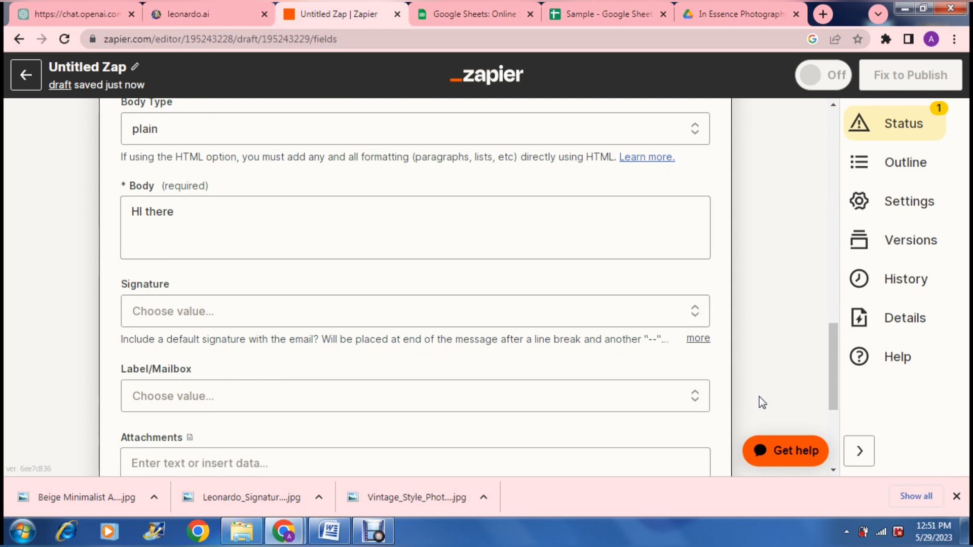
pyautogui.scroll(-1, 757, 397)
pyautogui.click(427, 221)
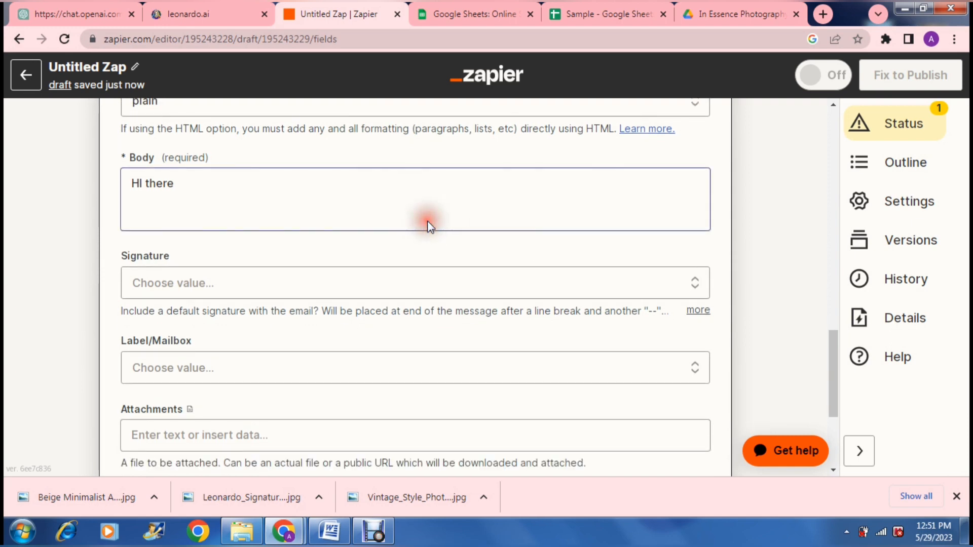
pyautogui.click(304, 186)
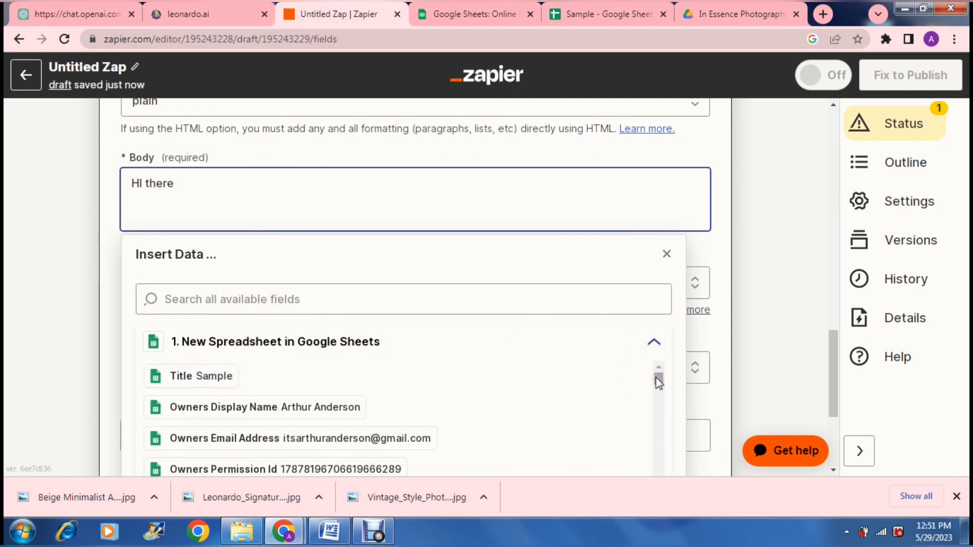
pyautogui.moveTo(655, 378); pyautogui.dragTo(663, 437)
pyautogui.click(273, 191)
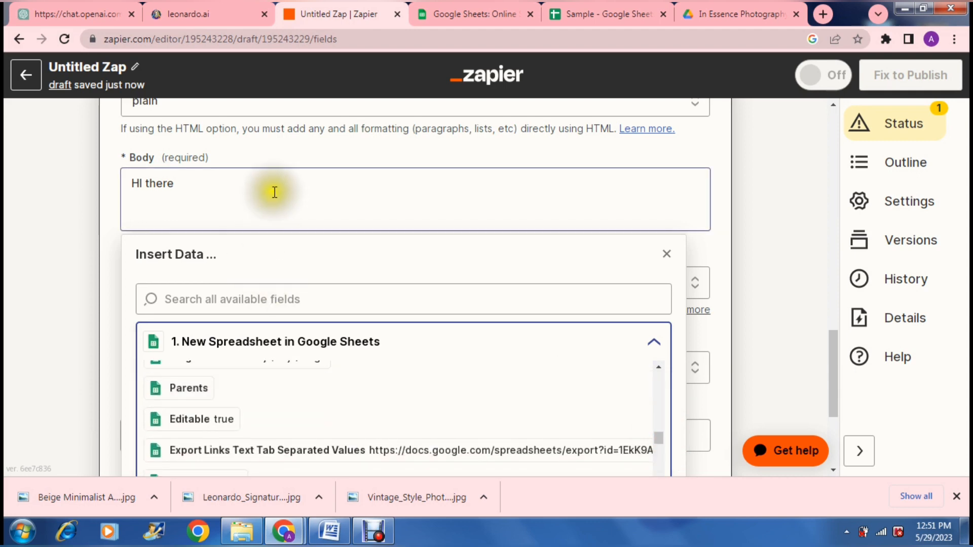
pyautogui.click(67, 258)
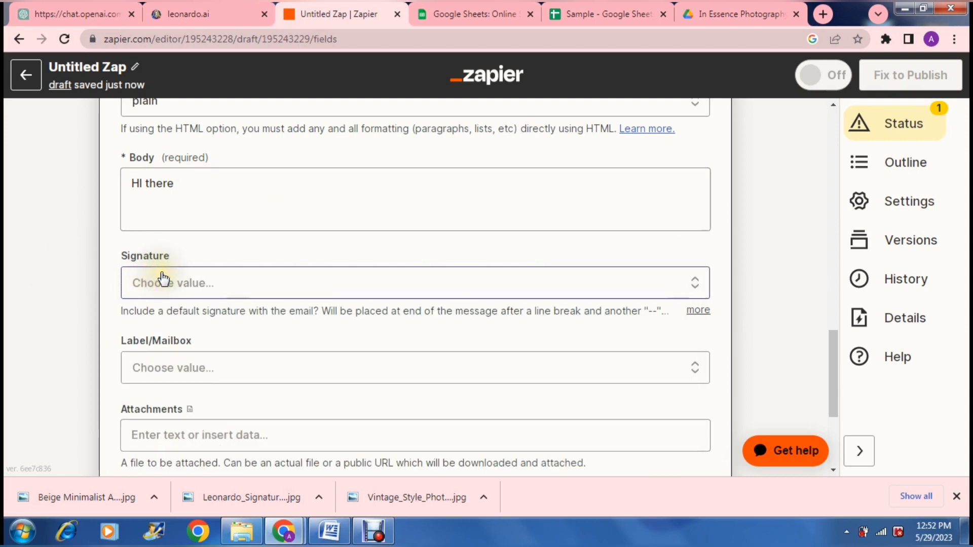
pyautogui.click(227, 281)
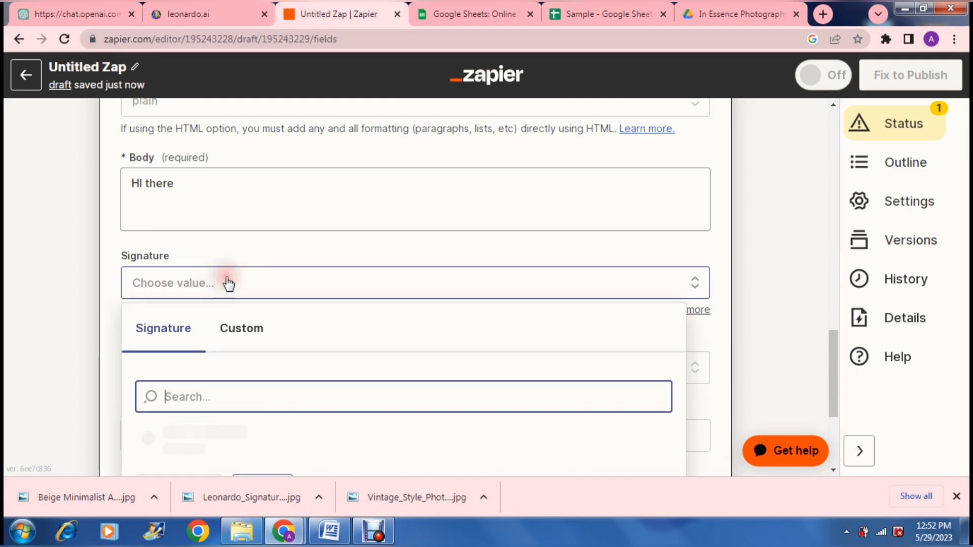
pyautogui.click(67, 318)
pyautogui.click(64, 330)
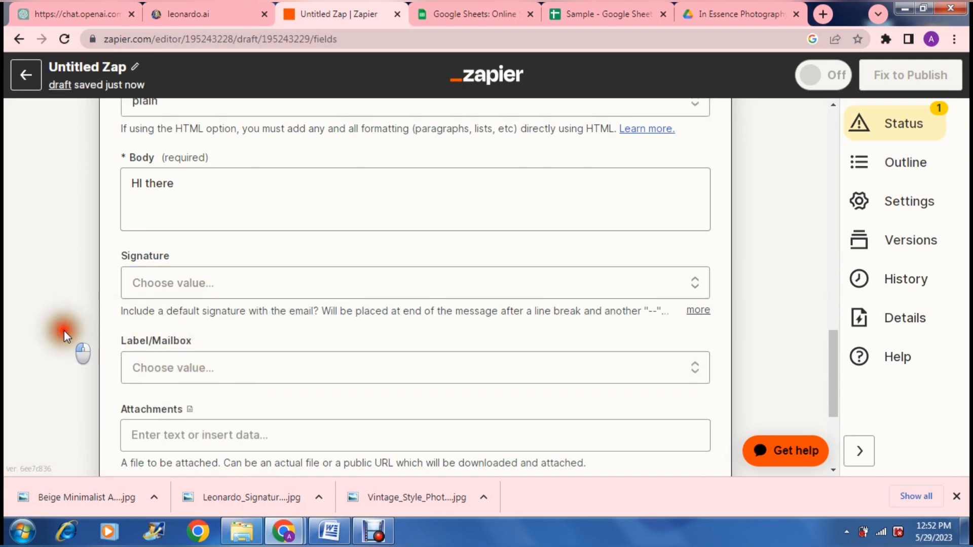
pyautogui.scroll(-3, 64, 331)
pyautogui.scroll(-3, 64, 330)
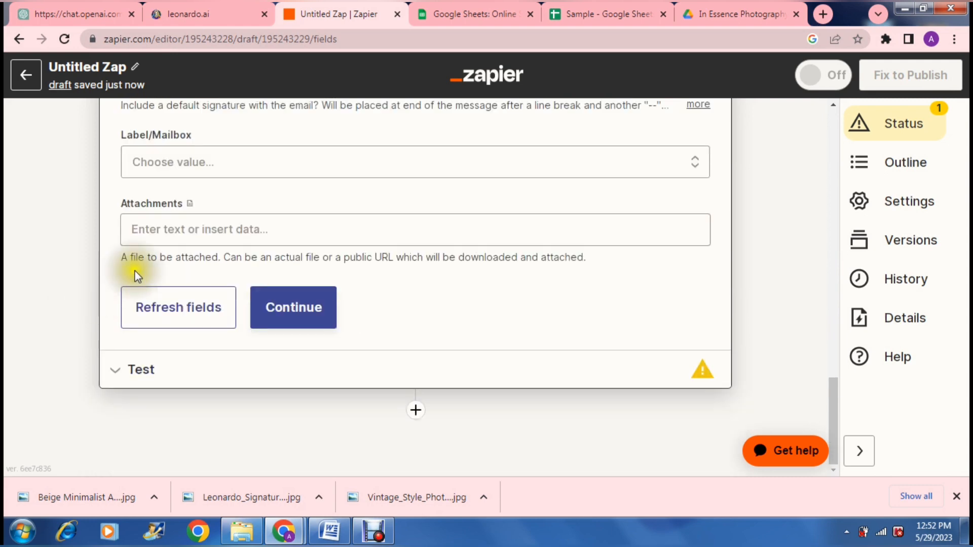
pyautogui.click(227, 241)
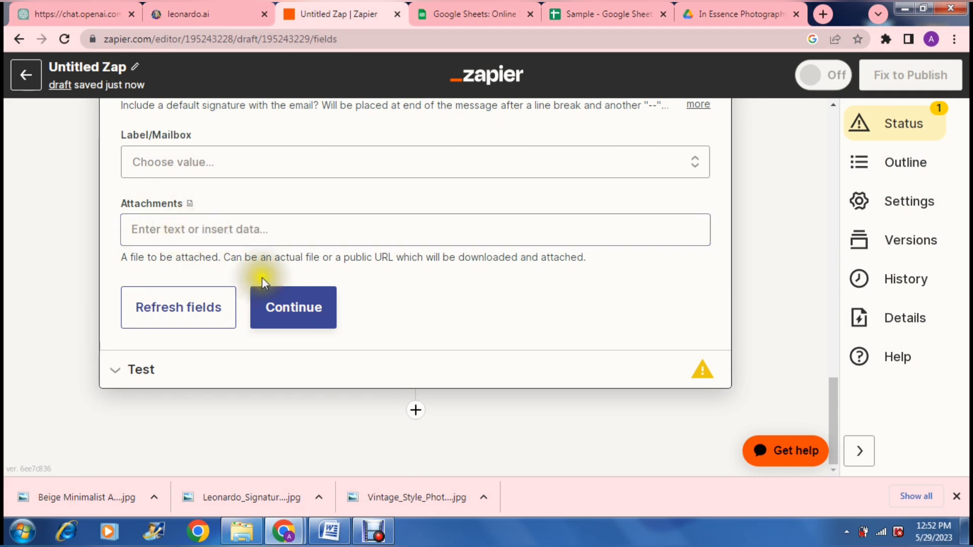
# - Continue to the test stage and review the summary of the email data to be sent
pyautogui.click(277, 304)
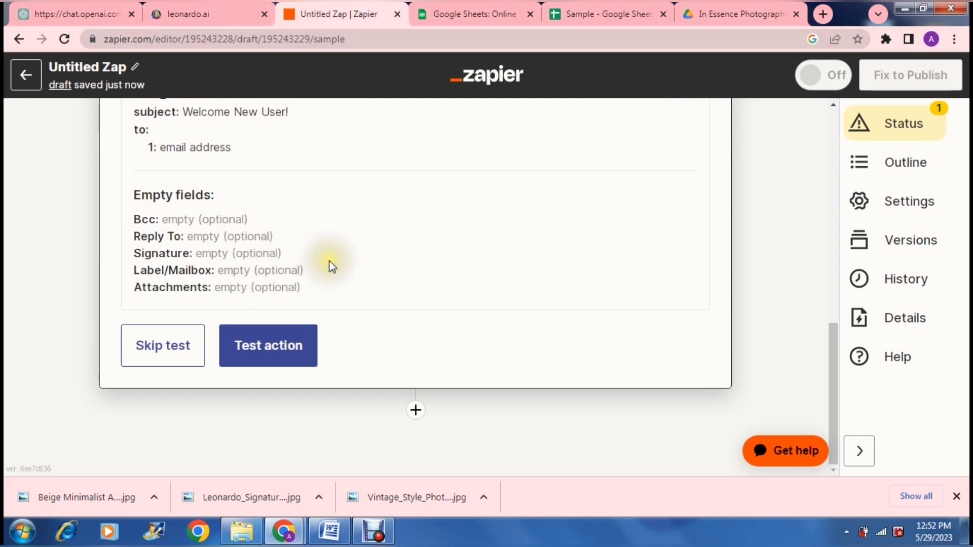
pyautogui.scroll(4, 332, 266)
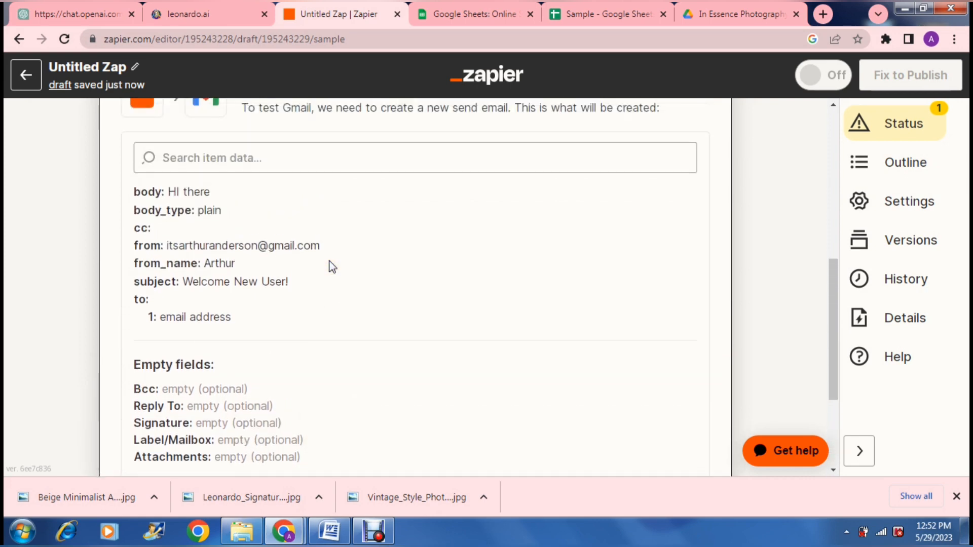
pyautogui.scroll(-3, 332, 266)
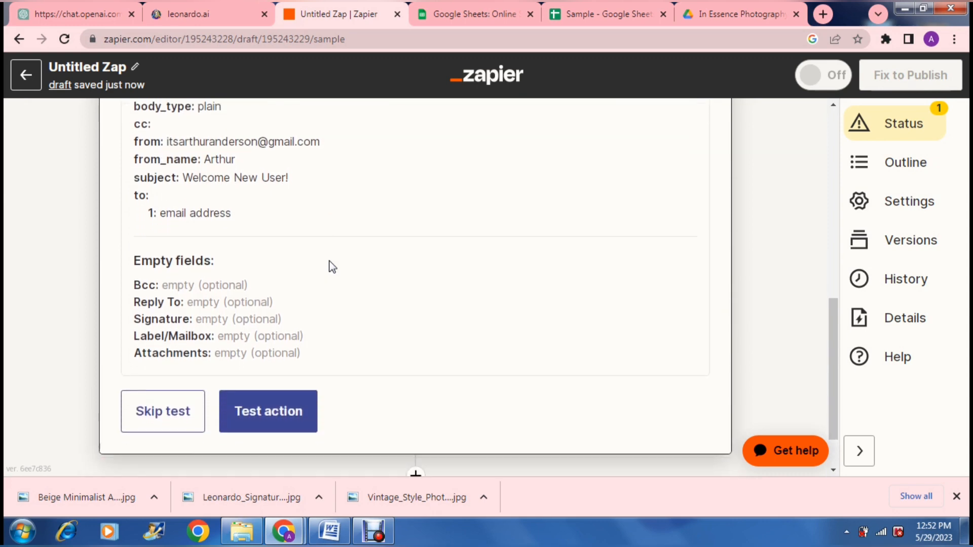
pyautogui.scroll(-1, 331, 266)
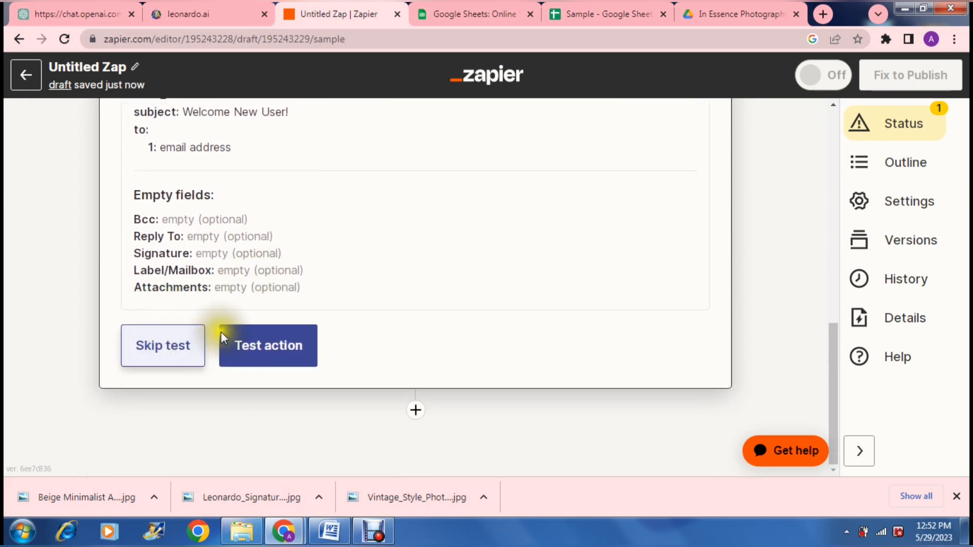
# - Skip the action test and publish the Zap, dismissing the confirmation popups
pyautogui.click(165, 350)
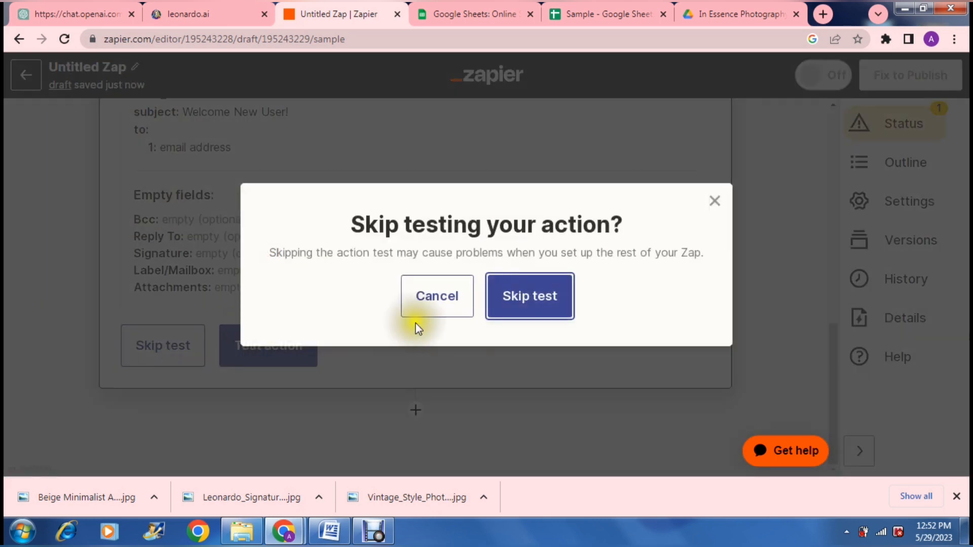
pyautogui.click(517, 306)
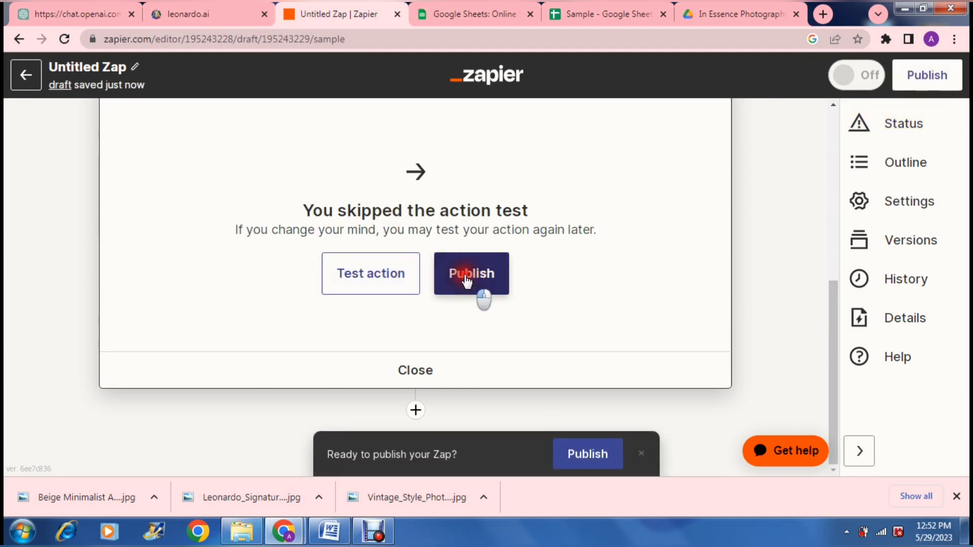
pyautogui.click(466, 278)
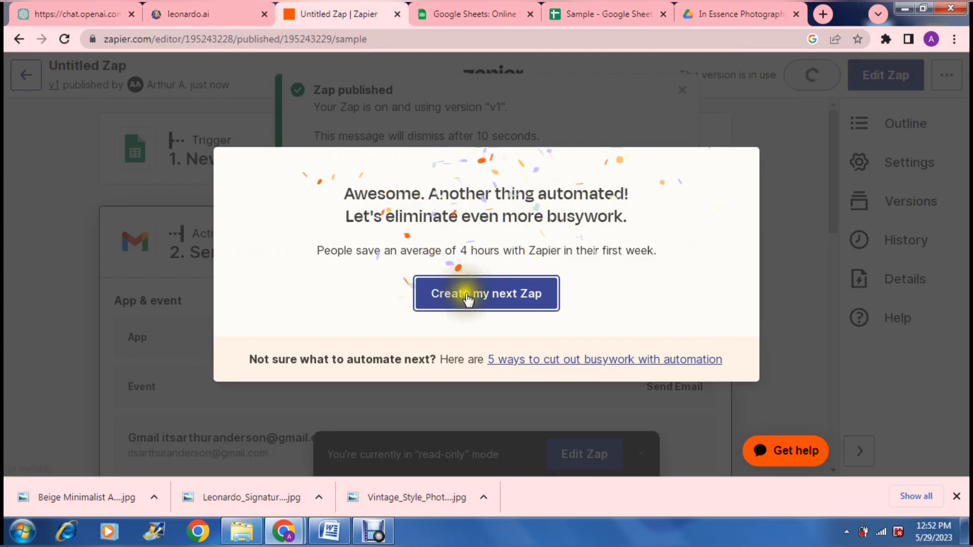
pyautogui.click(642, 102)
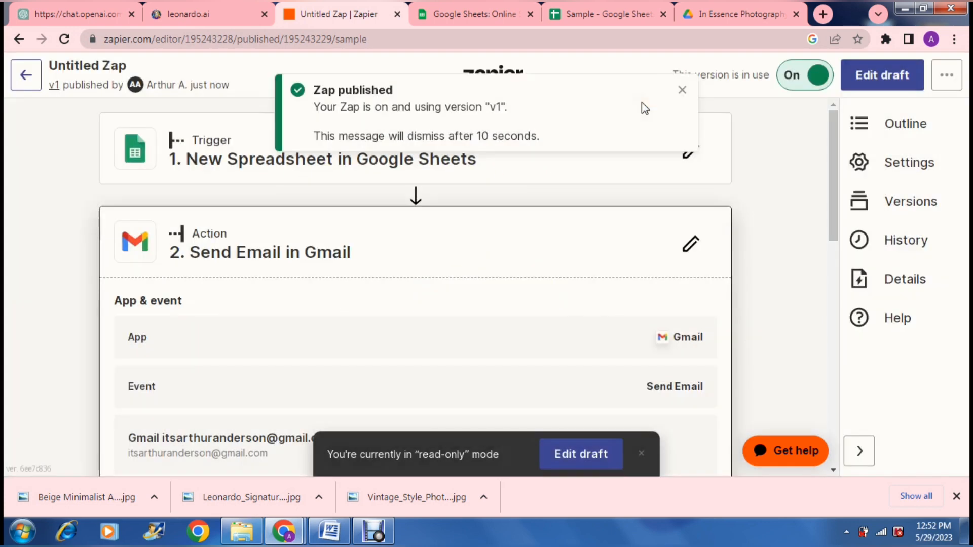
pyautogui.click(679, 93)
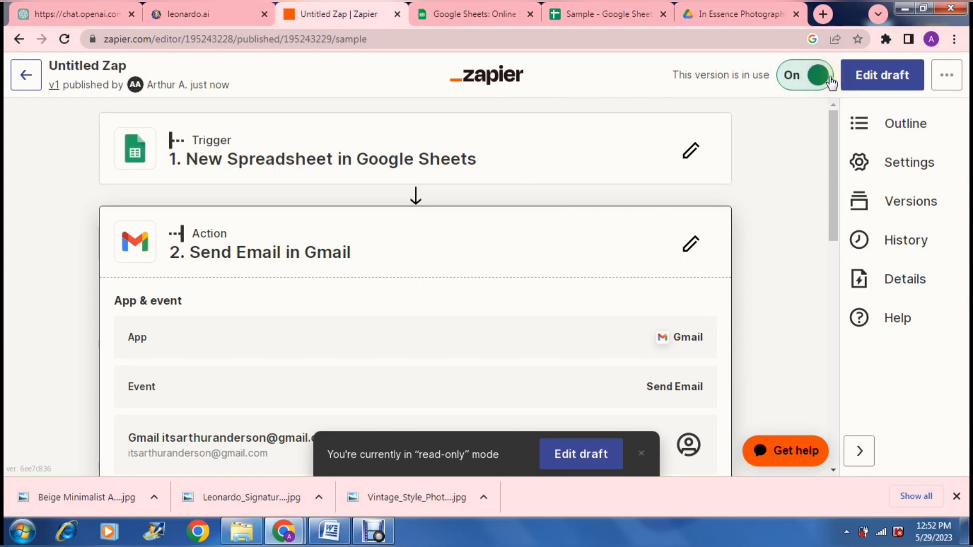
# - Return to the Zaps list and check the newly published Zap
pyautogui.click(25, 79)
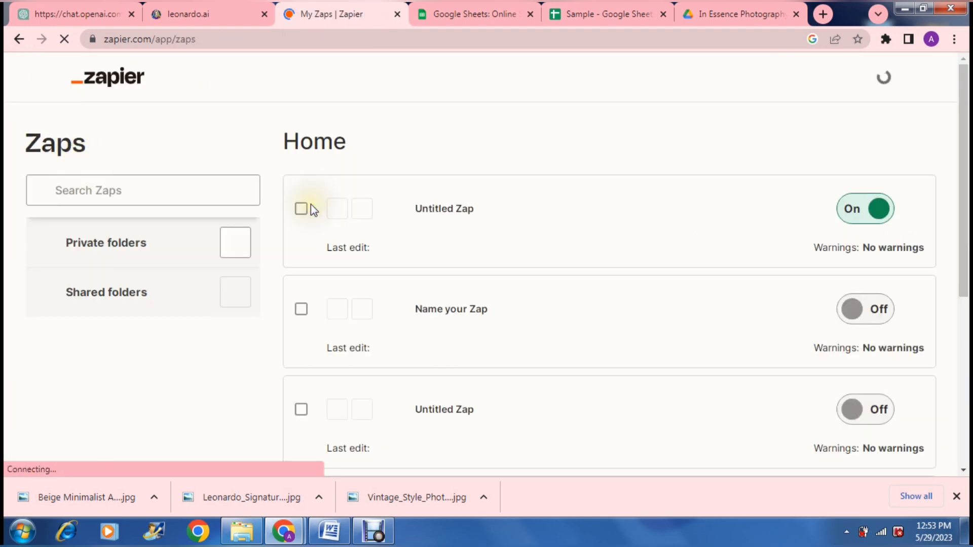
pyautogui.click(489, 151)
pyautogui.click(489, 151)
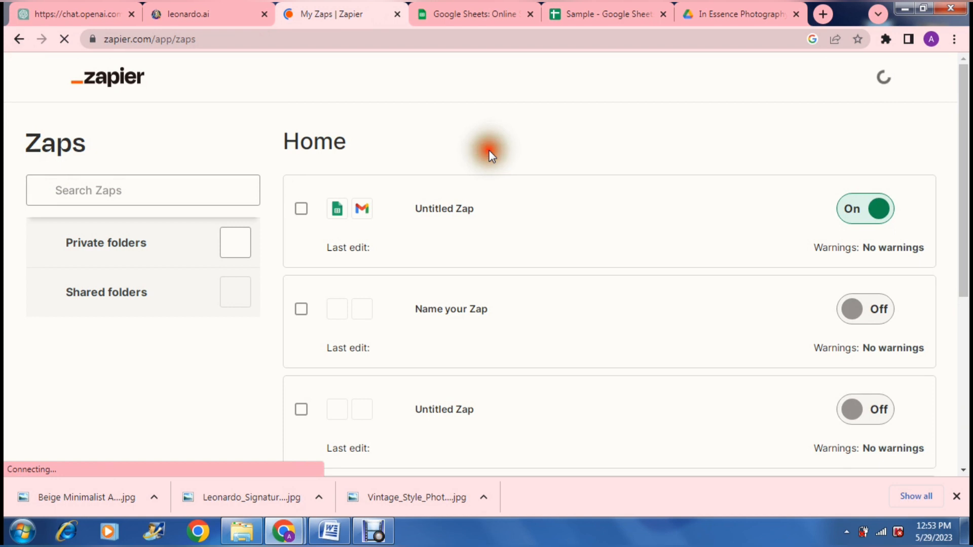
pyautogui.scroll(-1, 489, 154)
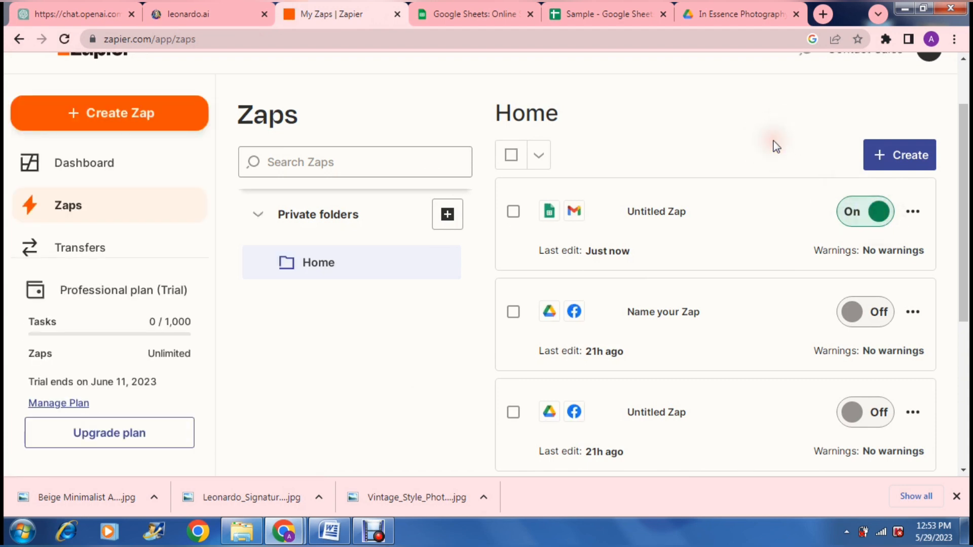
pyautogui.scroll(-2, 774, 144)
pyautogui.scroll(-1, 774, 147)
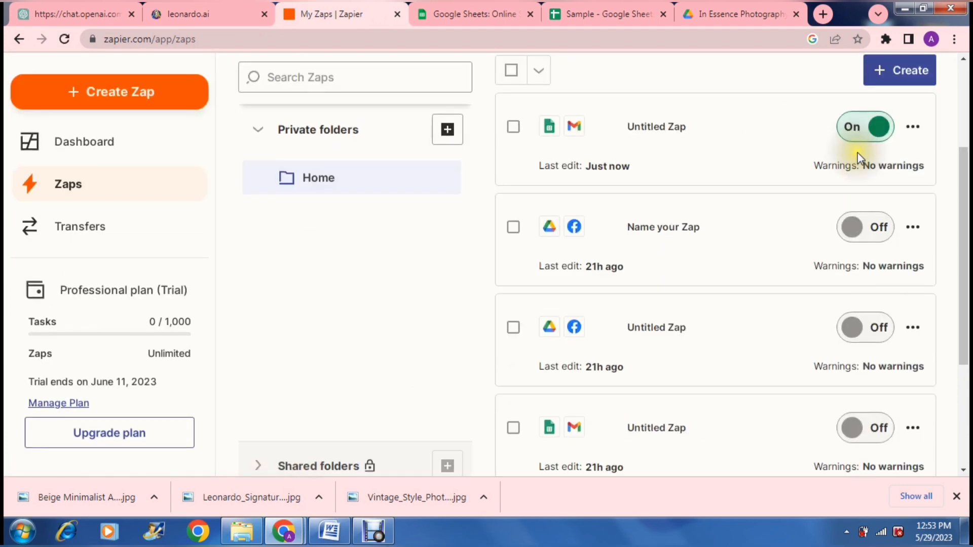
# - Switch the newly published Sheets-to-Gmail Zap off
pyautogui.click(875, 131)
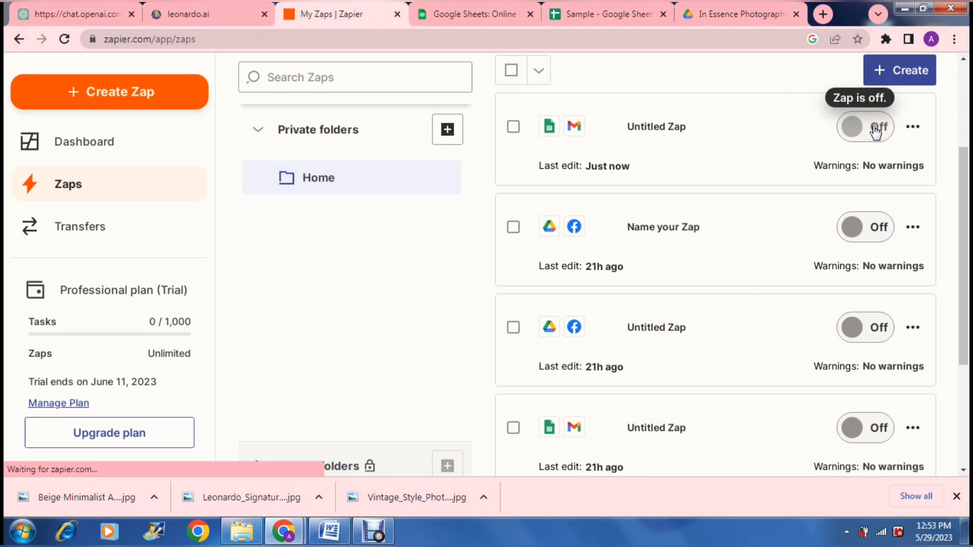
pyautogui.click(916, 130)
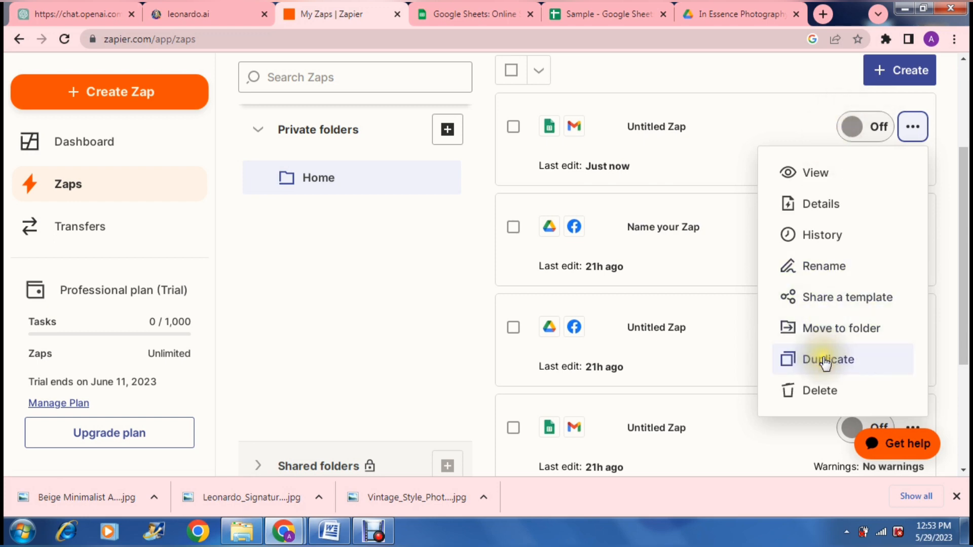
pyautogui.click(770, 76)
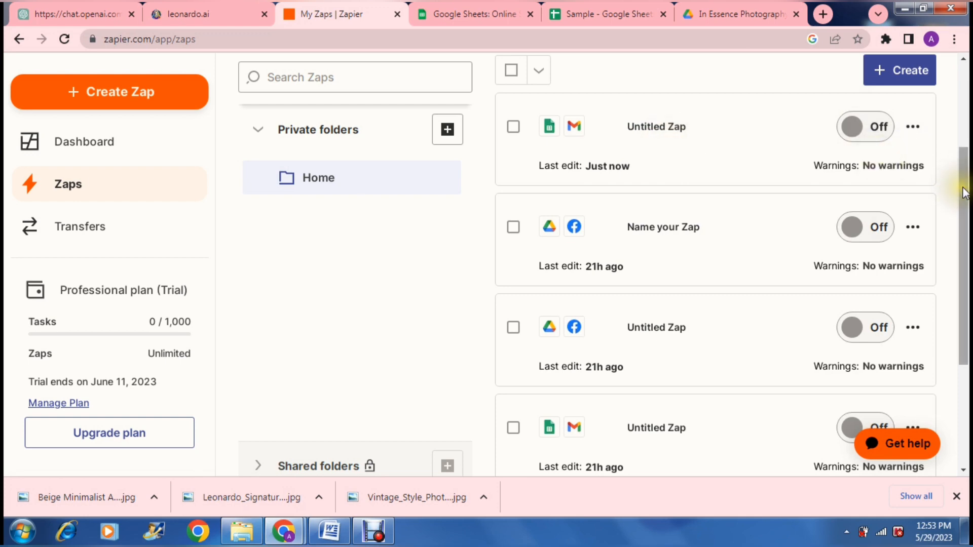
pyautogui.click(962, 136)
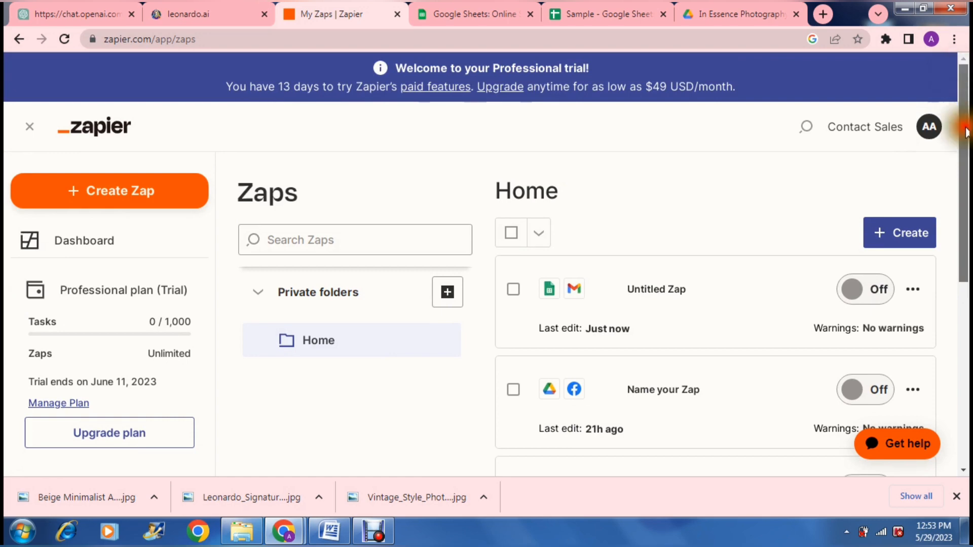
pyautogui.moveTo(960, 76)
pyautogui.mouseDown()
pyautogui.moveTo(963, 130)
pyautogui.moveTo(962, 92)
pyautogui.mouseUp()
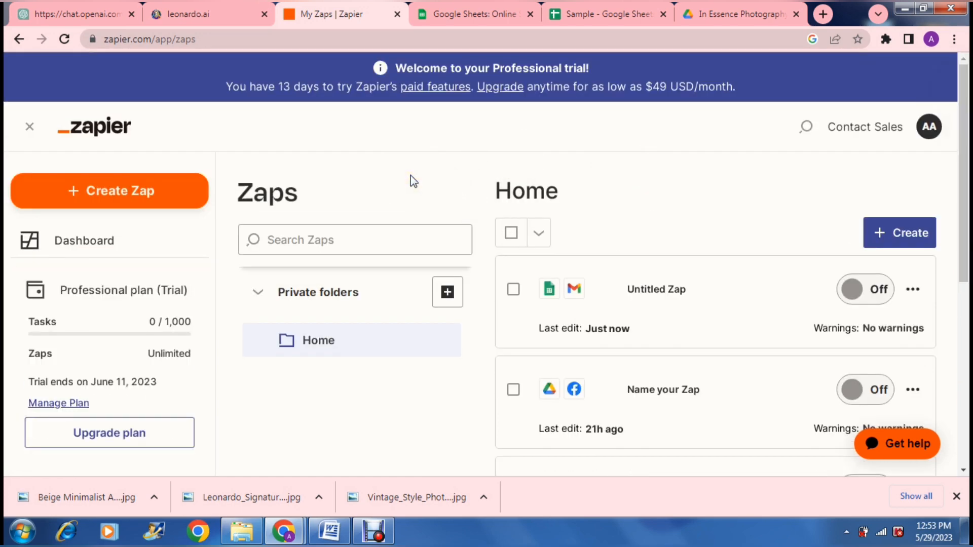
# - Start creating a new Zap
pyautogui.click(153, 192)
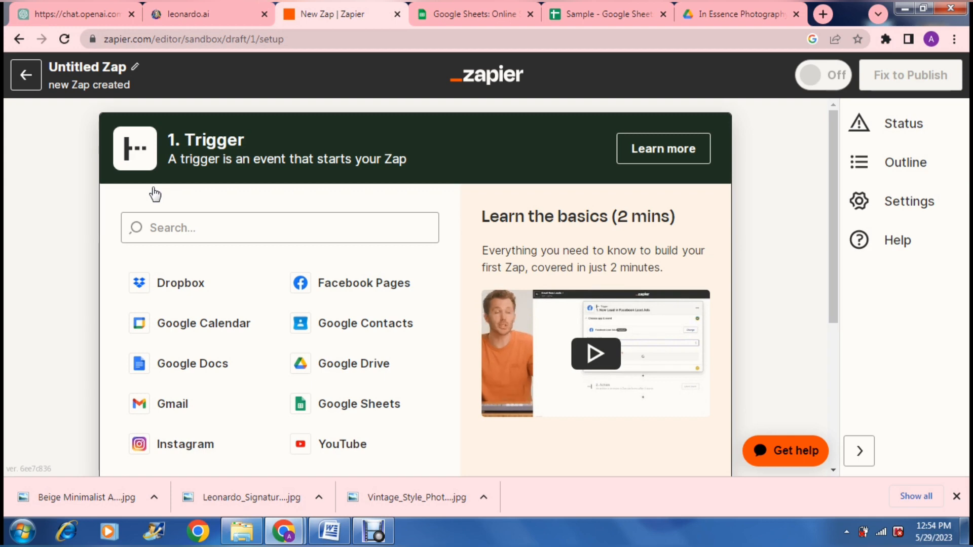
# - Switch to Google Drive and open the Malmal folder inside In Essence Photography and Videography
pyautogui.click(701, 11)
pyautogui.click(275, 228)
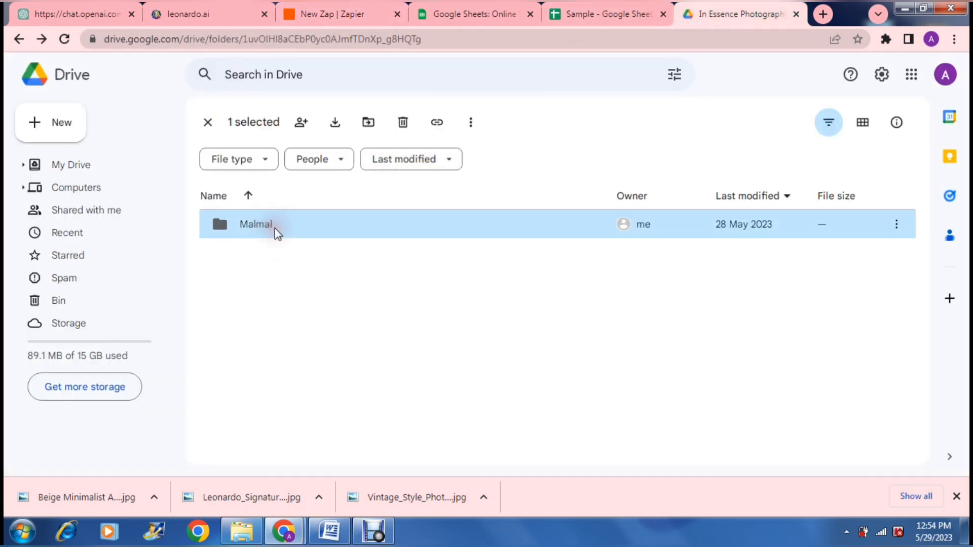
pyautogui.doubleClick(274, 229)
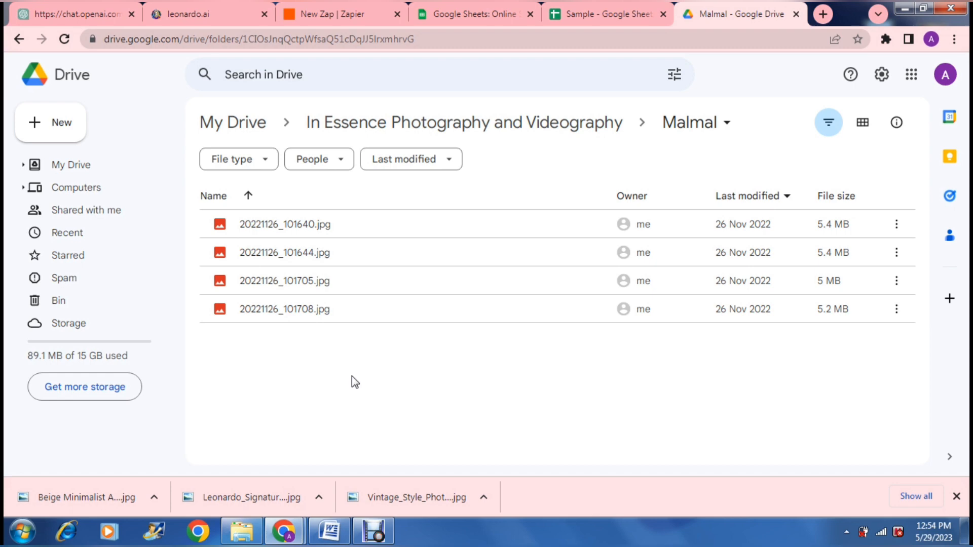
# - Return to the new Zap editor and look through the trigger app choices
pyautogui.click(348, 20)
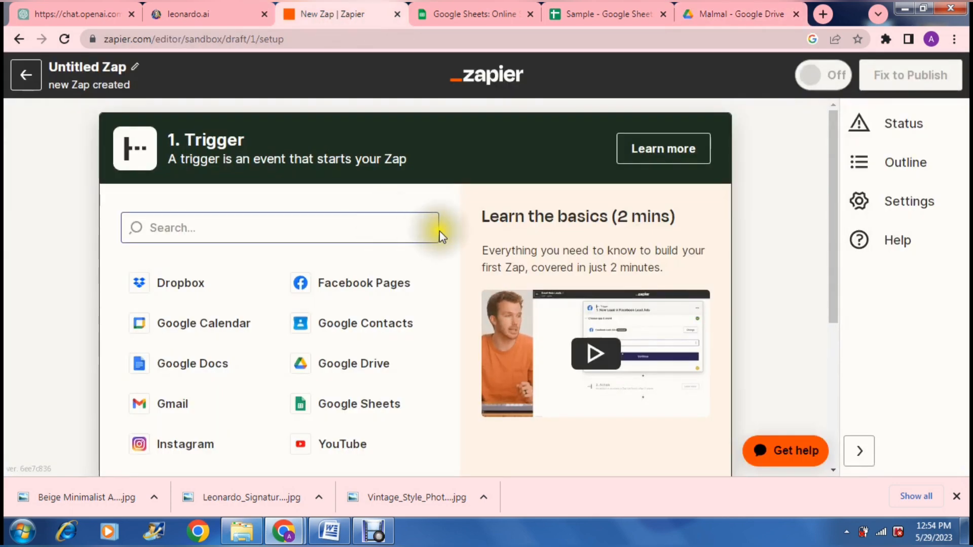
pyautogui.scroll(-1, 448, 231)
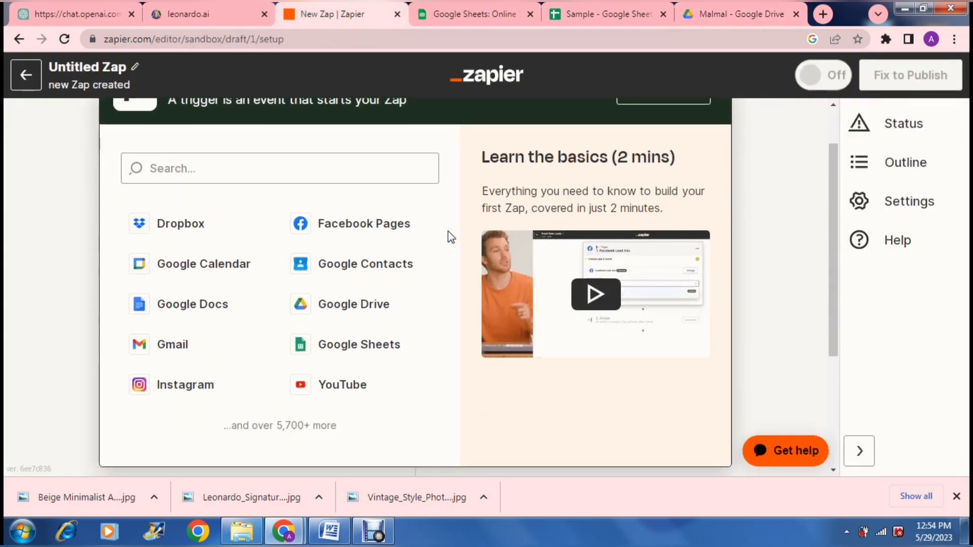
pyautogui.scroll(-1, 448, 231)
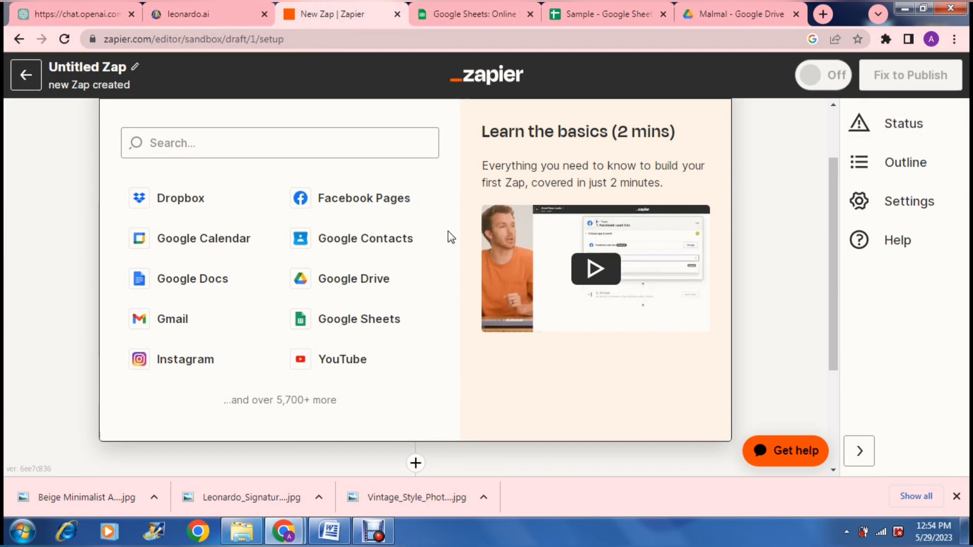
pyautogui.scroll(2, 448, 231)
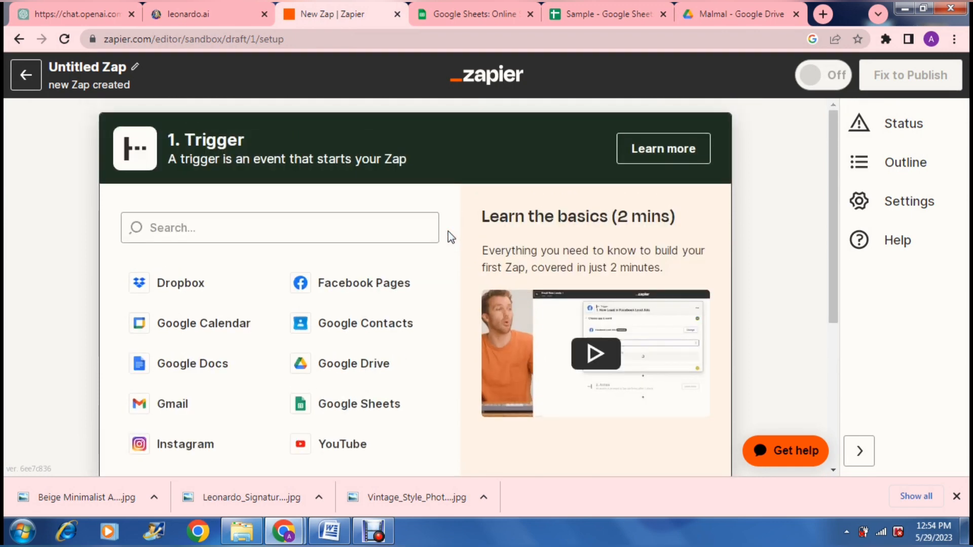